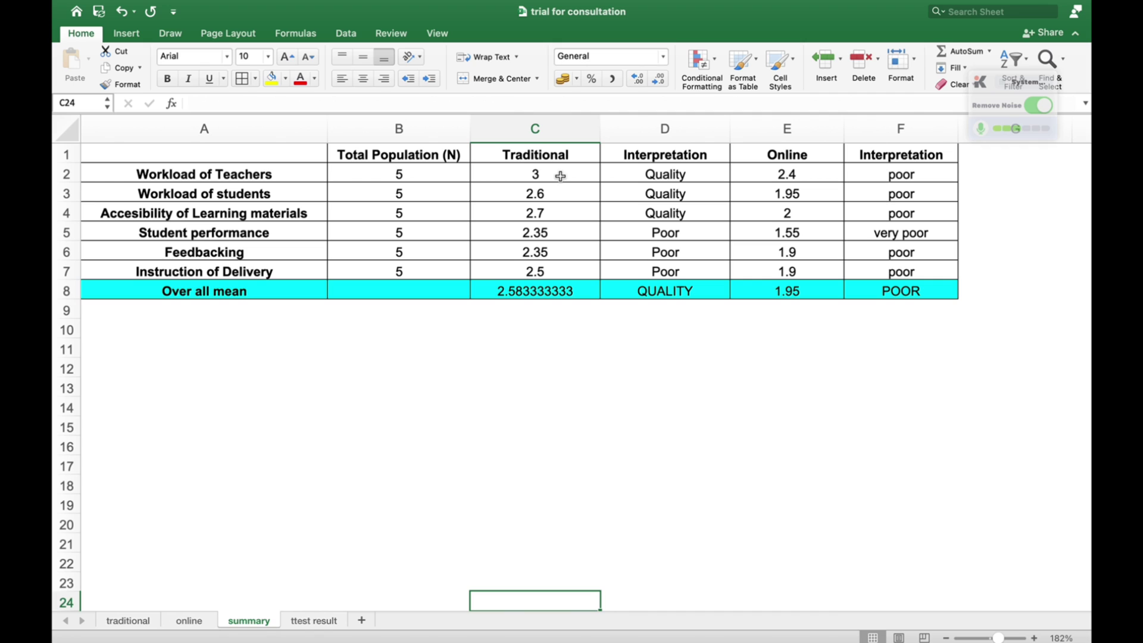
# Compare the Traditional and Online means for teacher and student workload on the summary sheet.
pyautogui.click(561, 176)
pyautogui.click(771, 182)
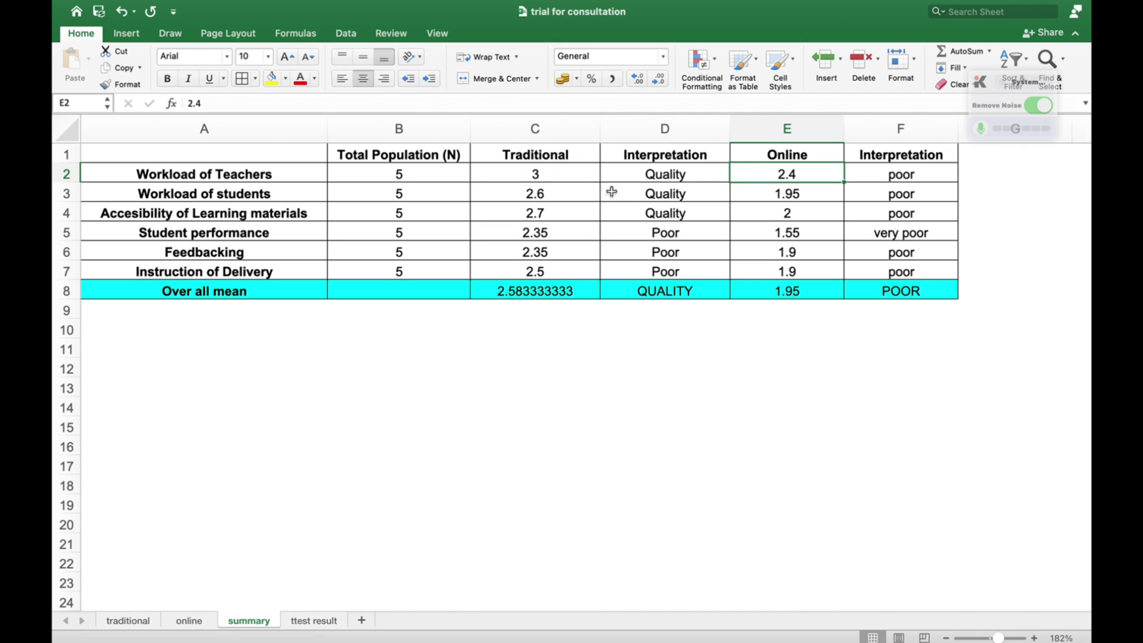
pyautogui.click(582, 194)
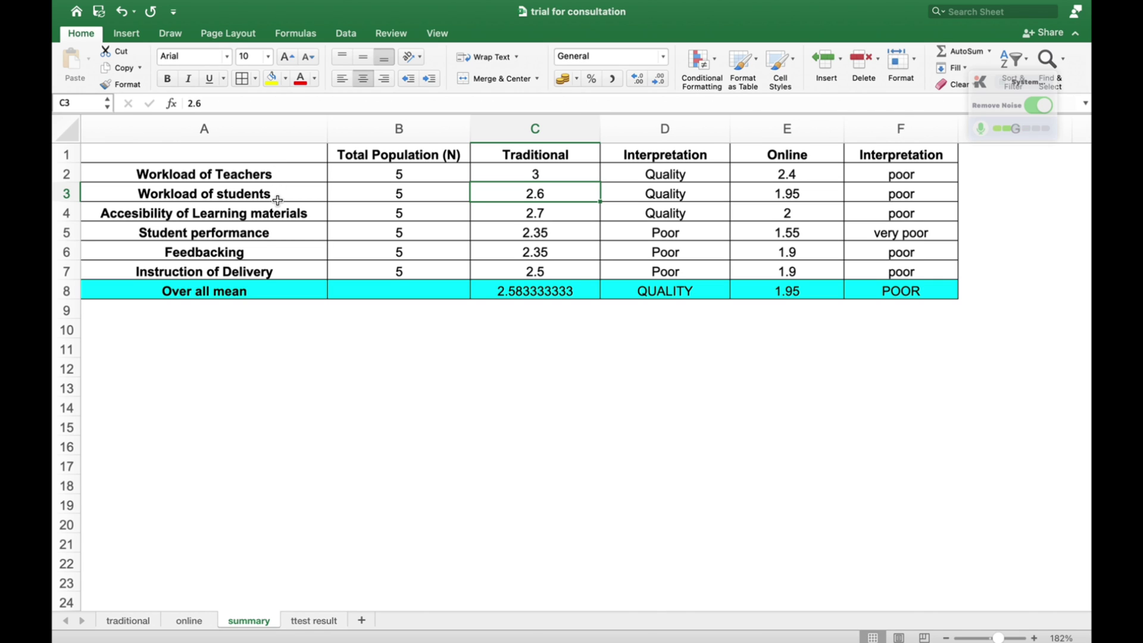
pyautogui.click(538, 155)
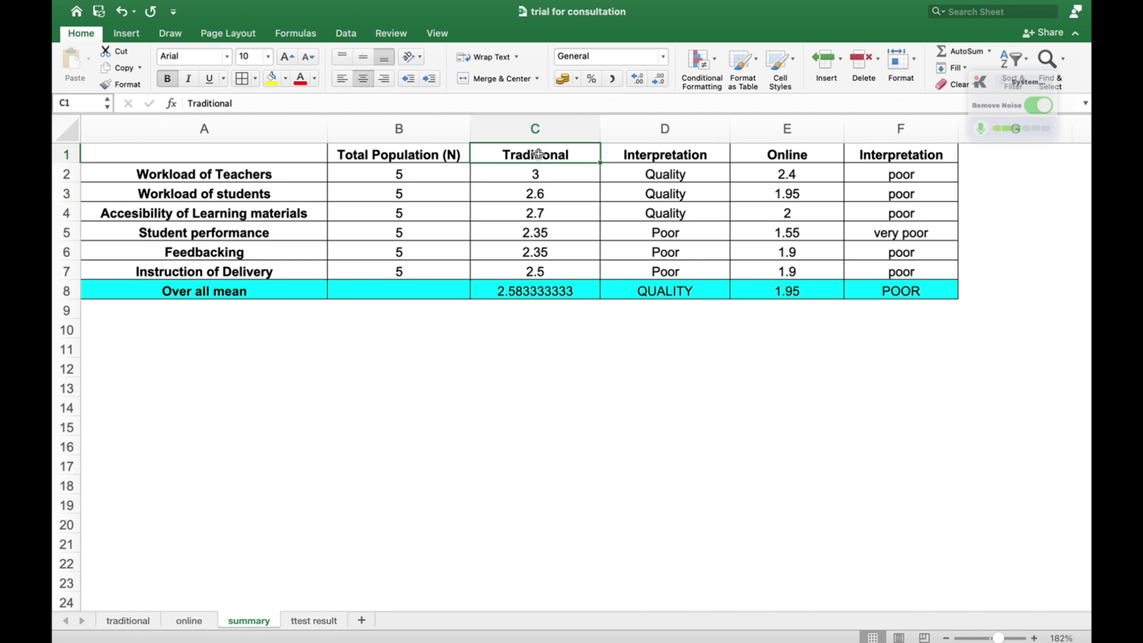
pyautogui.click(770, 159)
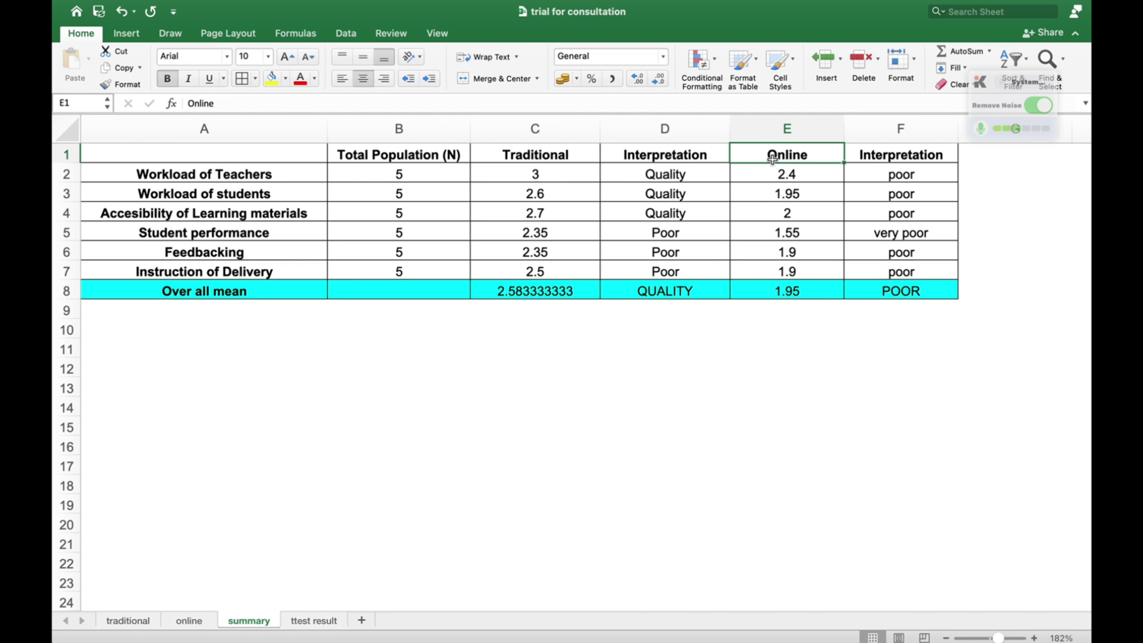
# Review the Traditional and Online scores of each category on the ttest result sheet, starting with Workload of teachers.
pyautogui.click(305, 621)
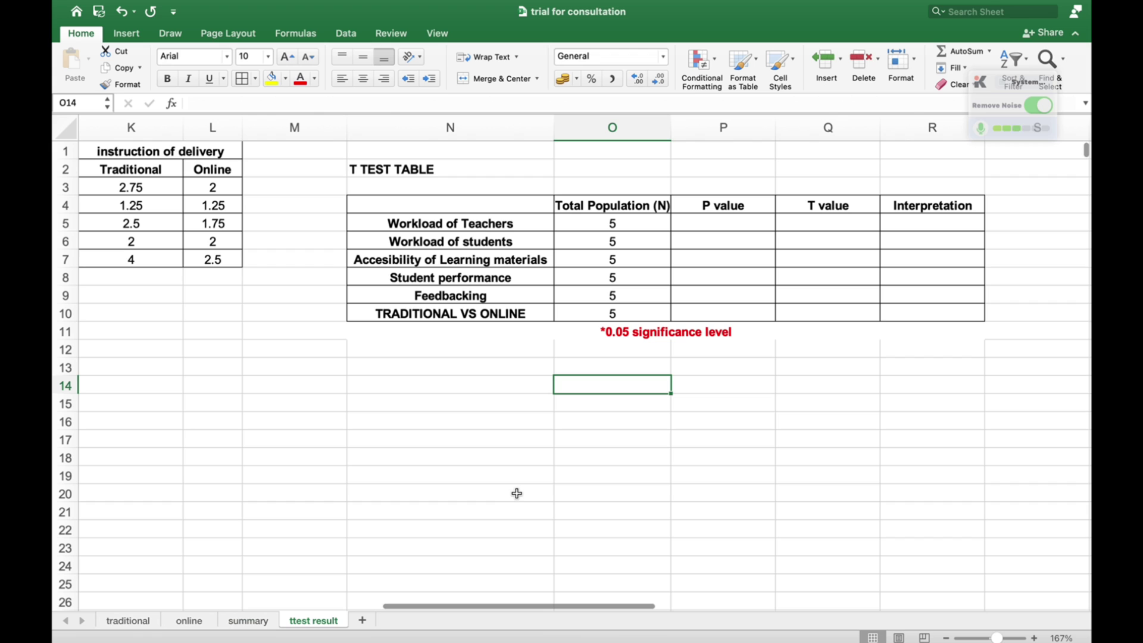
pyautogui.hscroll(-10, 459, 518)
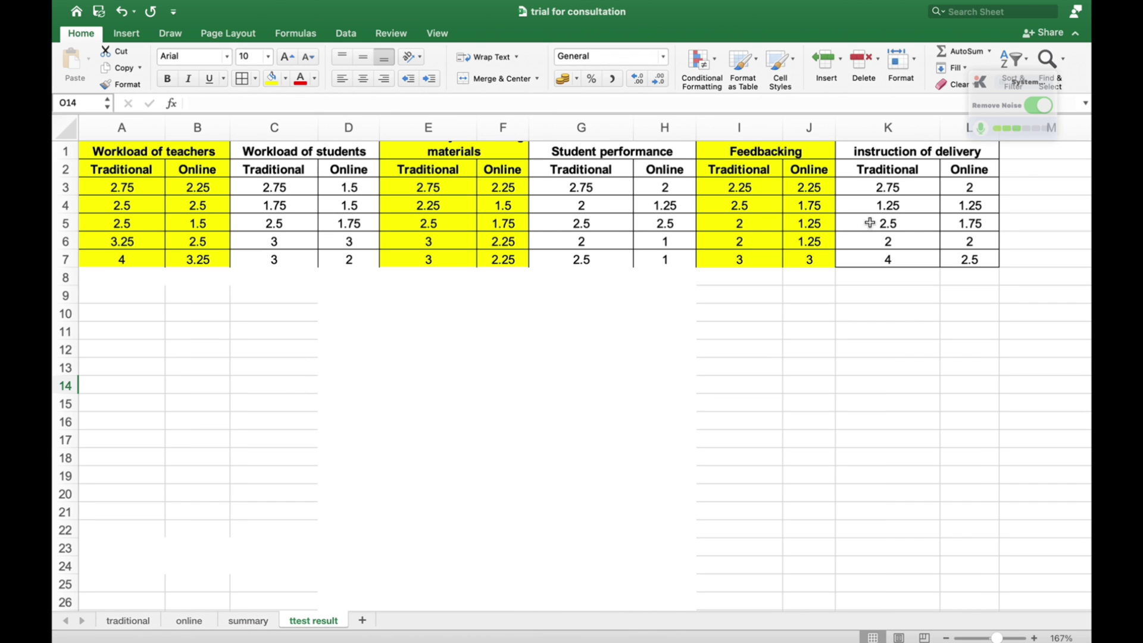
pyautogui.click(141, 189)
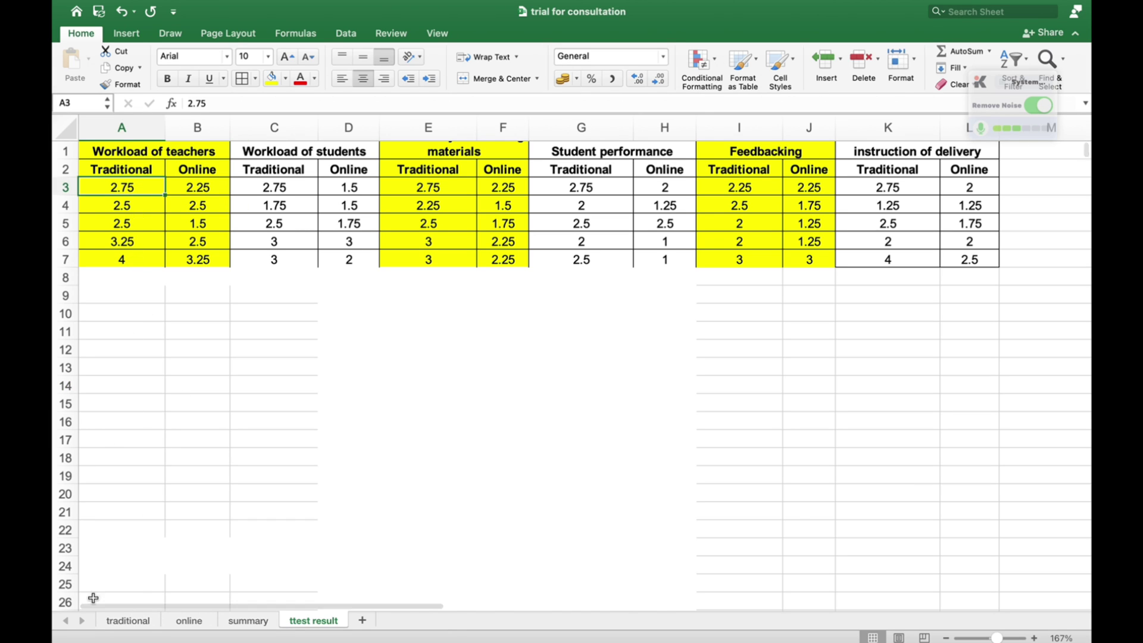
# Examine the mean-per-respondent formulas in the Workload of Teachers block of the traditional sheet.
pyautogui.click(129, 622)
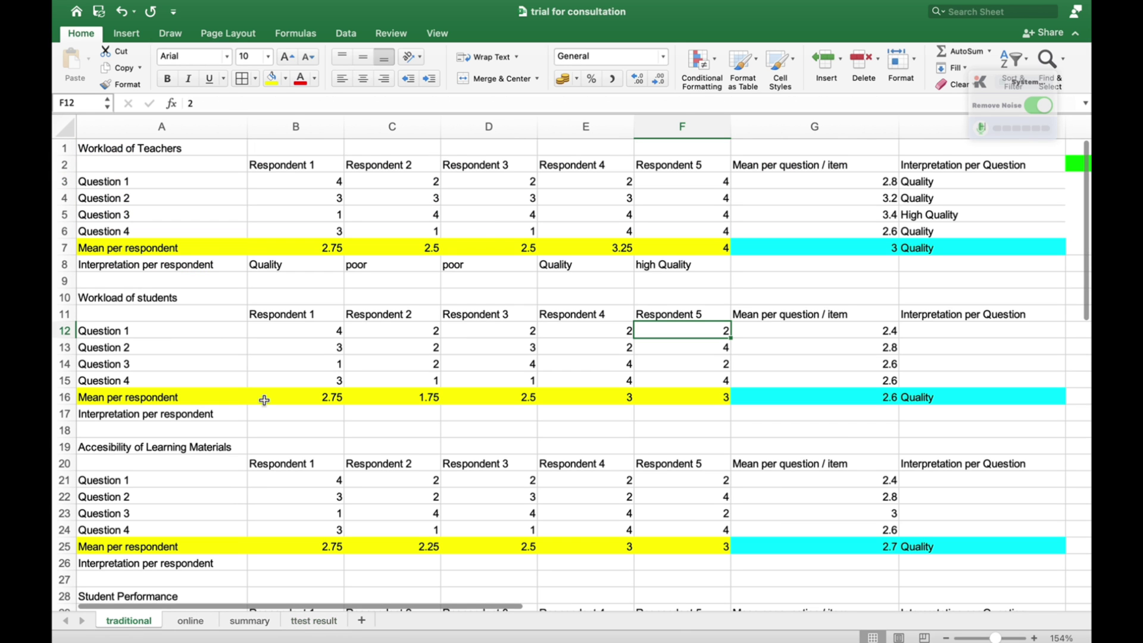
pyautogui.click(323, 250)
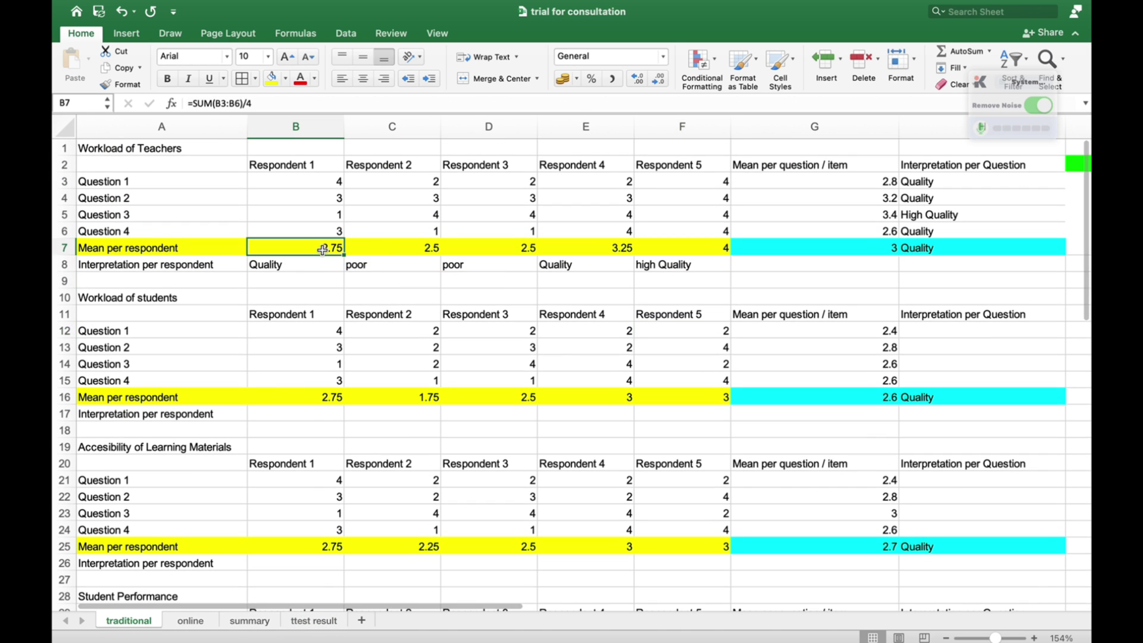
pyautogui.click(412, 250)
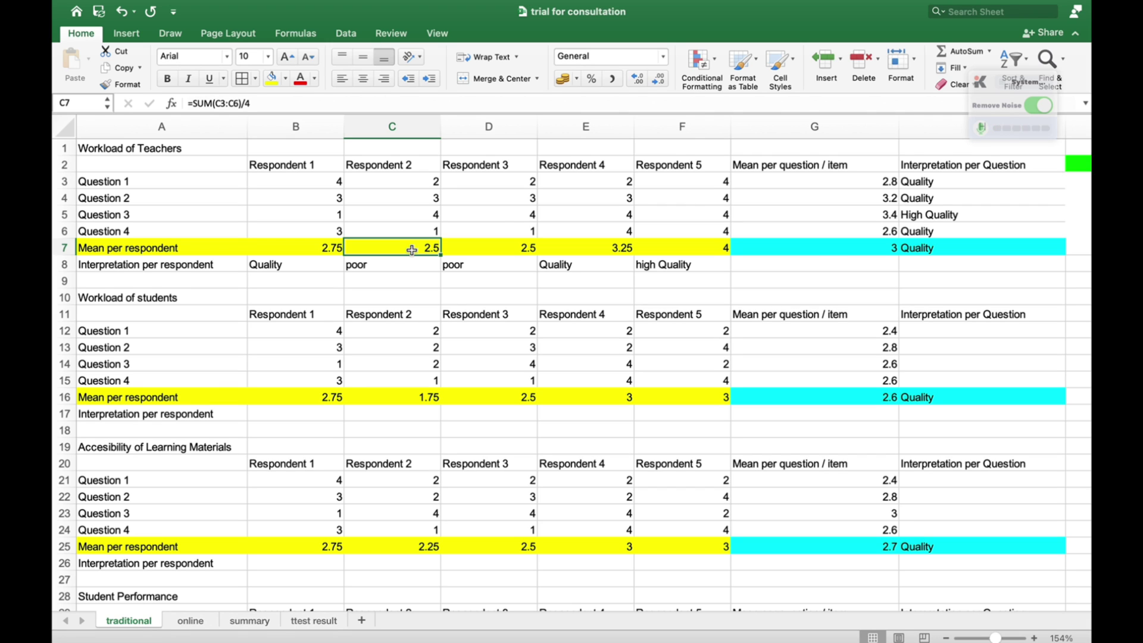
pyautogui.click(291, 250)
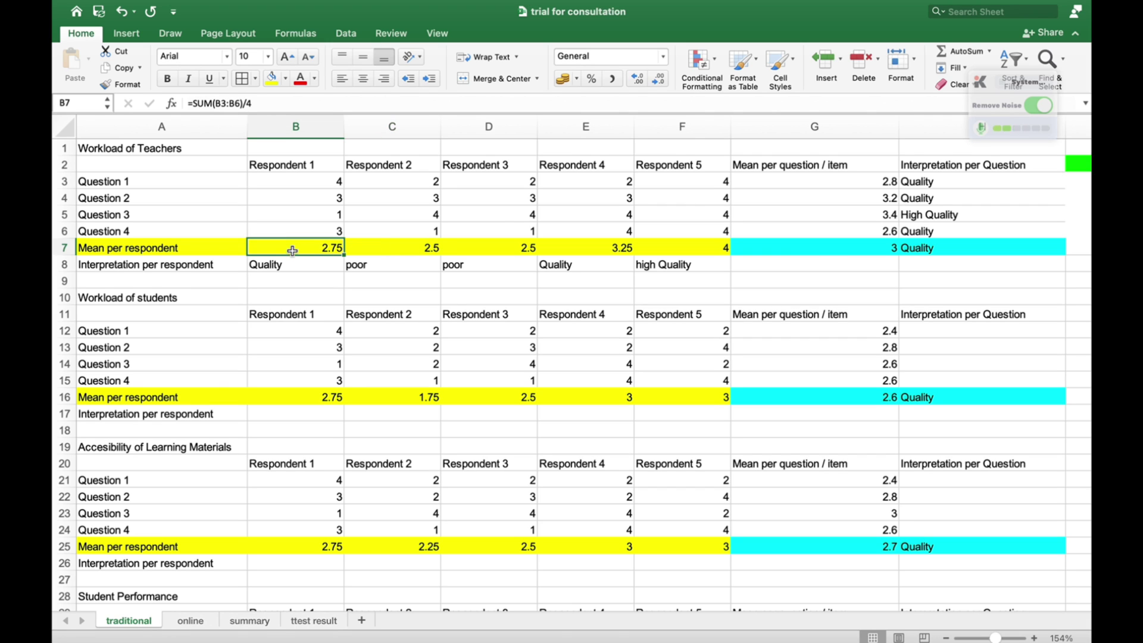
pyautogui.click(404, 250)
pyautogui.click(520, 250)
pyautogui.click(604, 248)
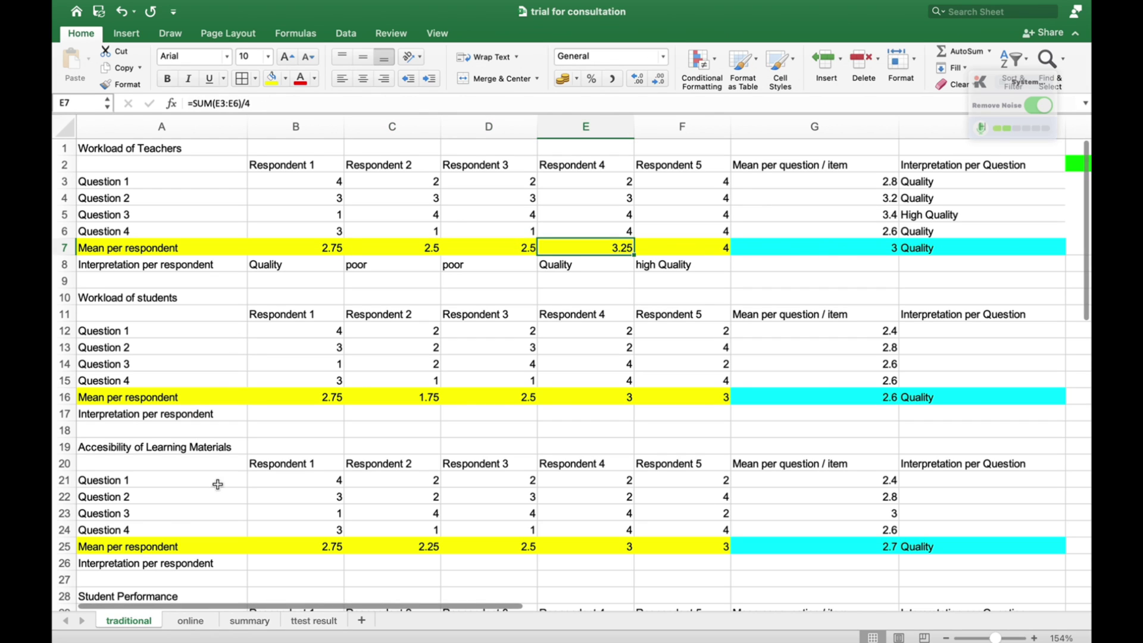
pyautogui.click(308, 246)
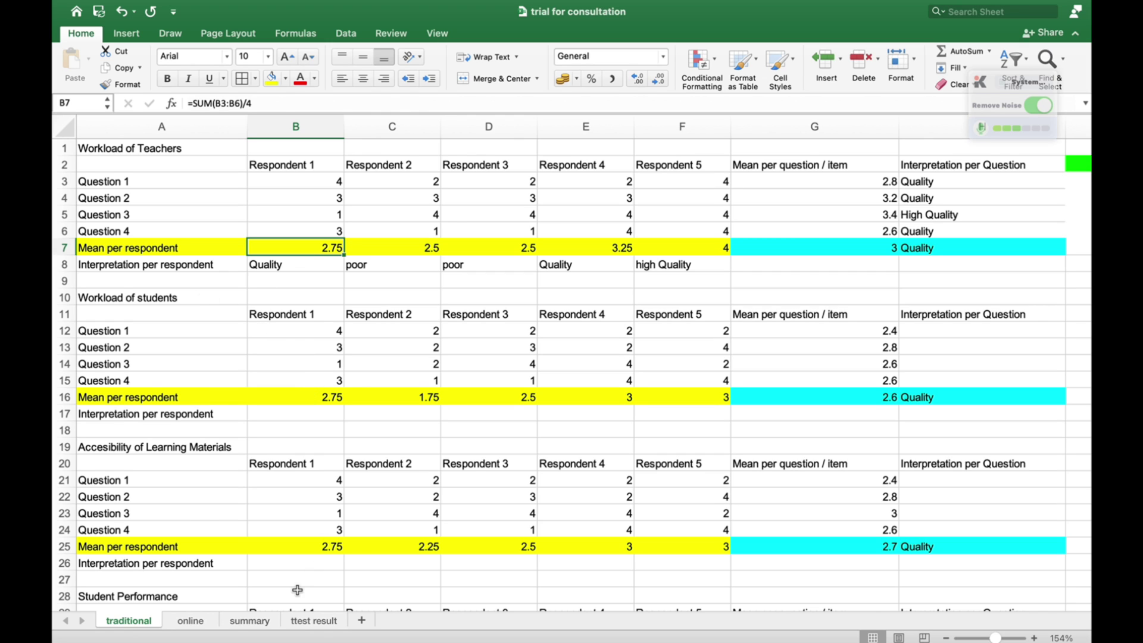
# Return to the ttest result sheet and check how rows 3 and 4 line up each respondent's Traditional and Online means.
pyautogui.click(313, 621)
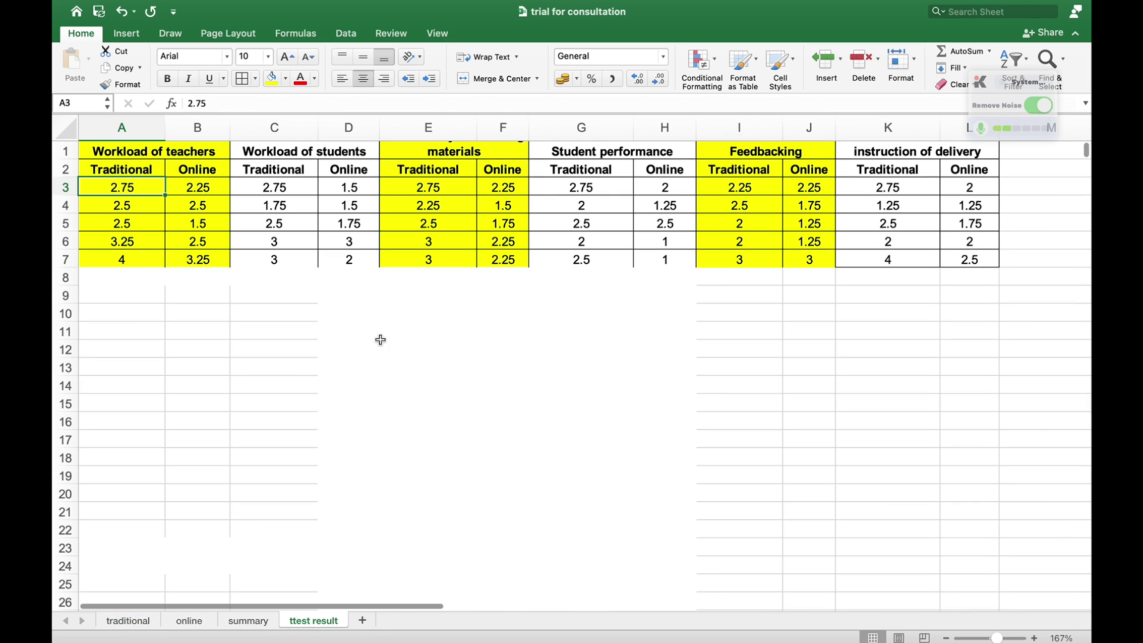
pyautogui.click(66, 187)
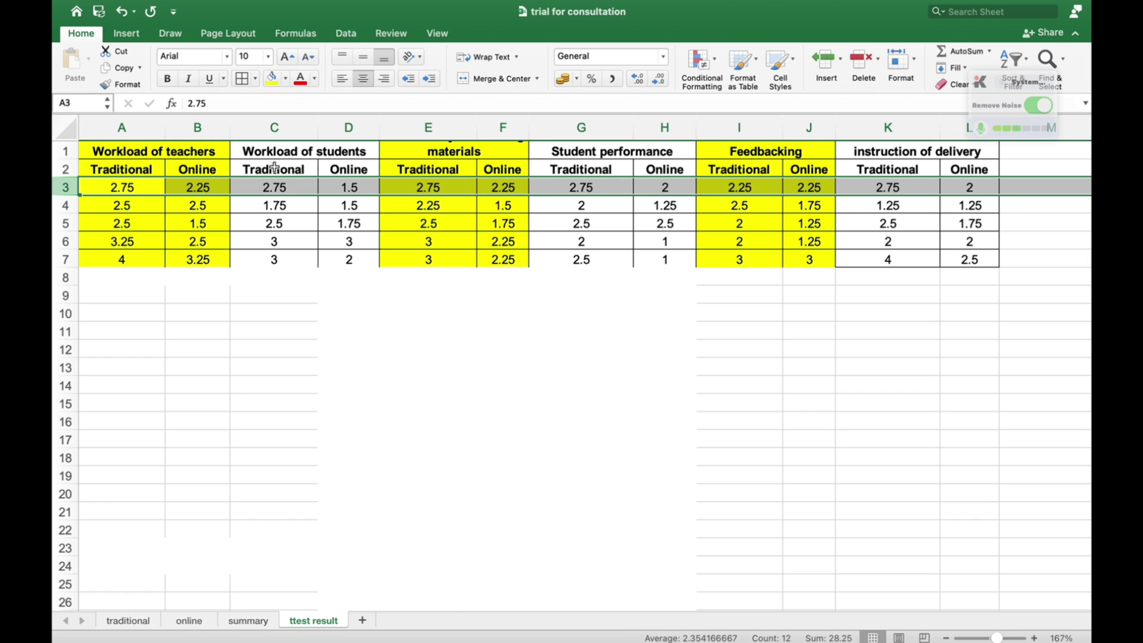
pyautogui.click(198, 190)
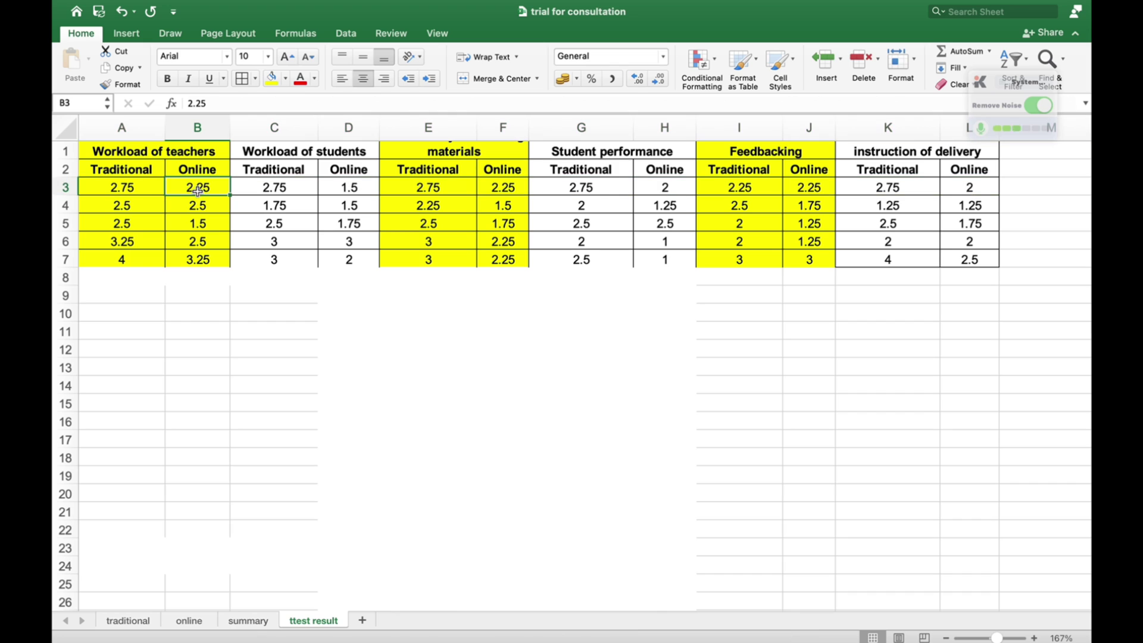
pyautogui.click(64, 205)
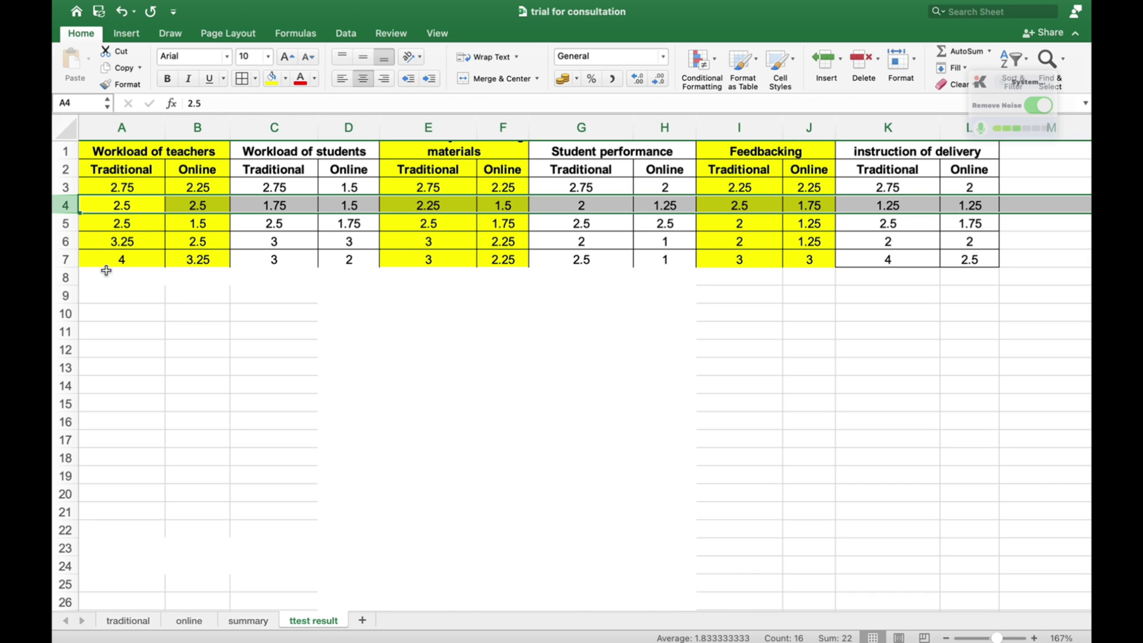
pyautogui.click(220, 324)
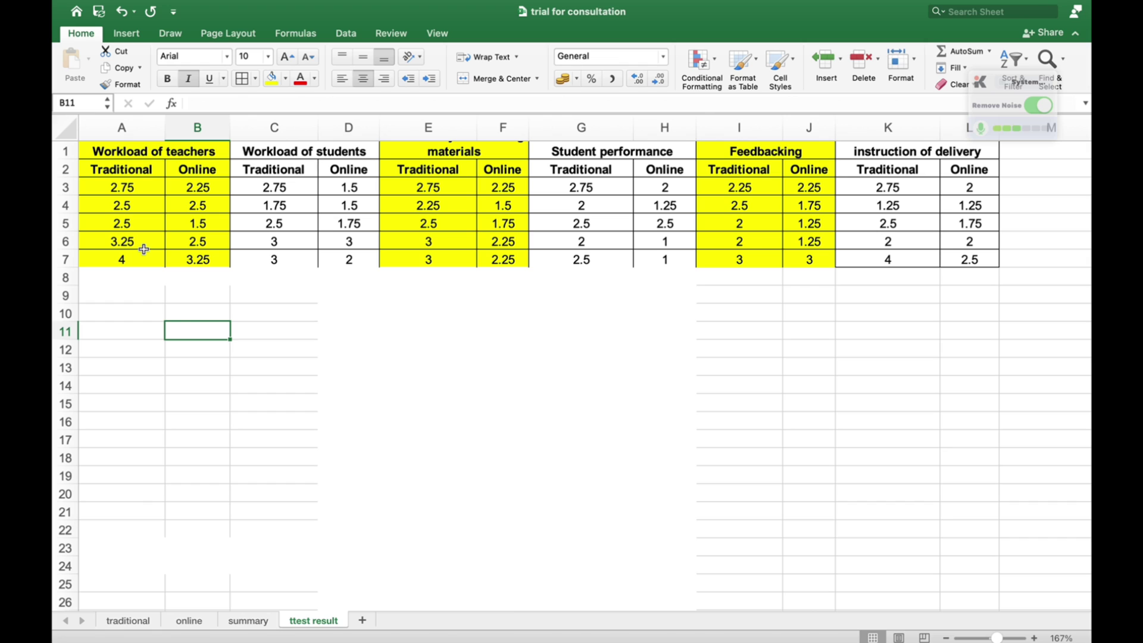
# Start the t-Test: Paired Two Sample for Means analysis from the data analysis tools.
pyautogui.click(133, 313)
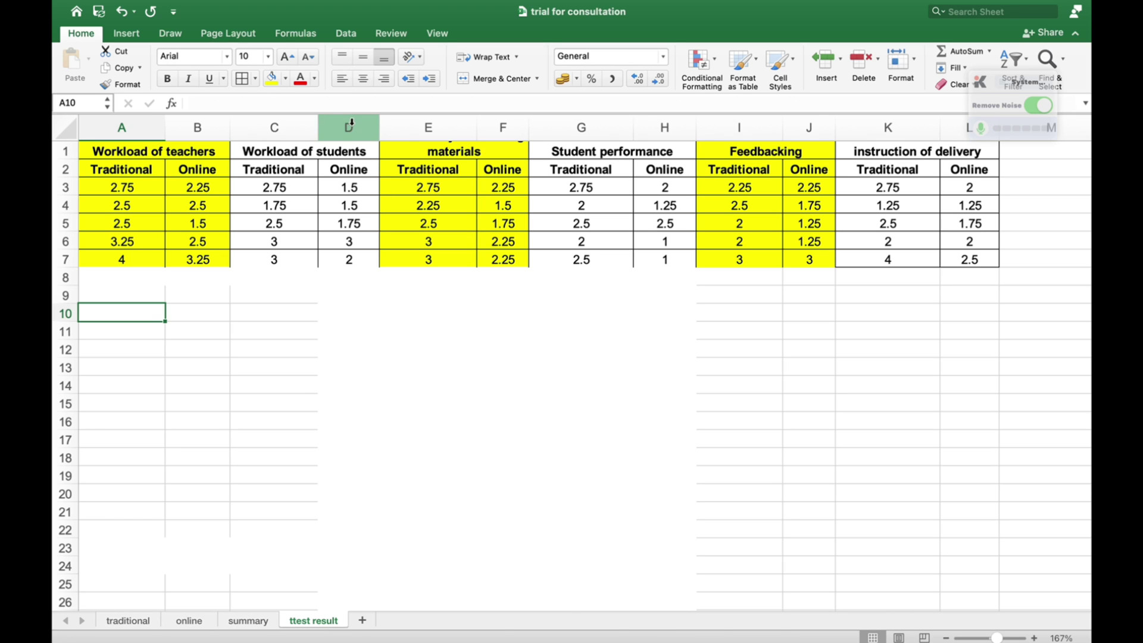
pyautogui.click(346, 34)
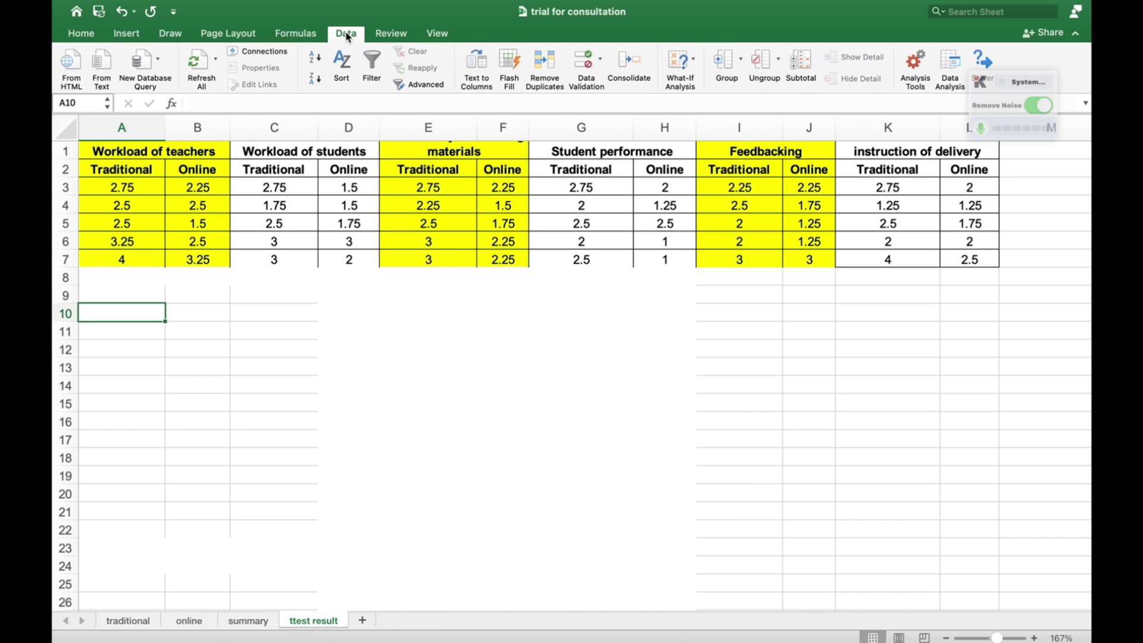
pyautogui.click(951, 66)
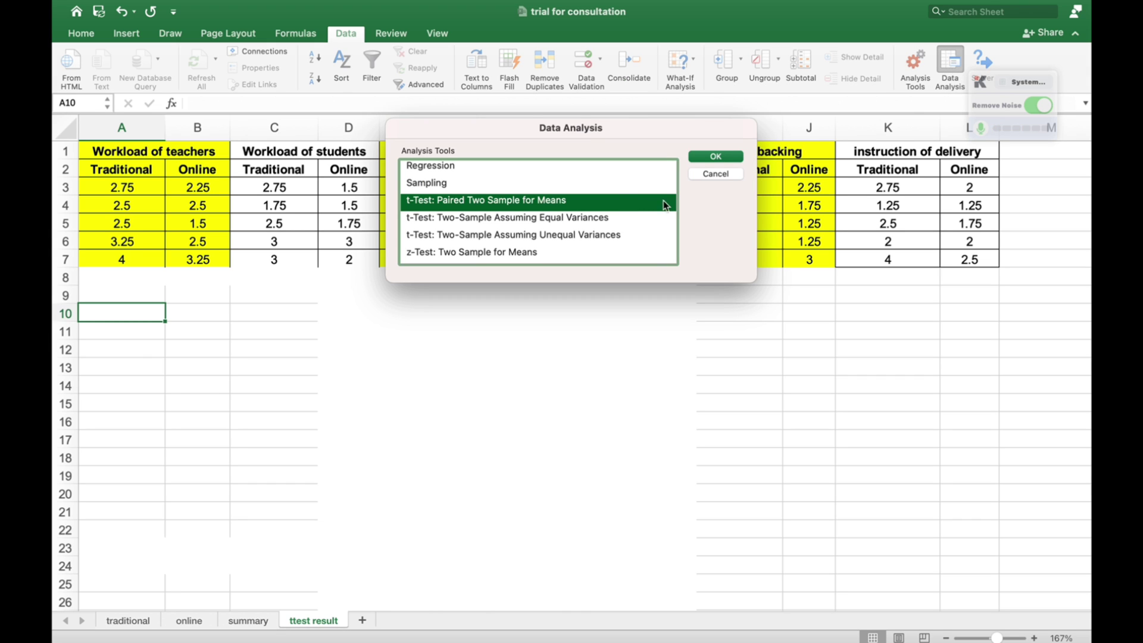
pyautogui.scroll(3, 617, 195)
pyautogui.scroll(4, 617, 195)
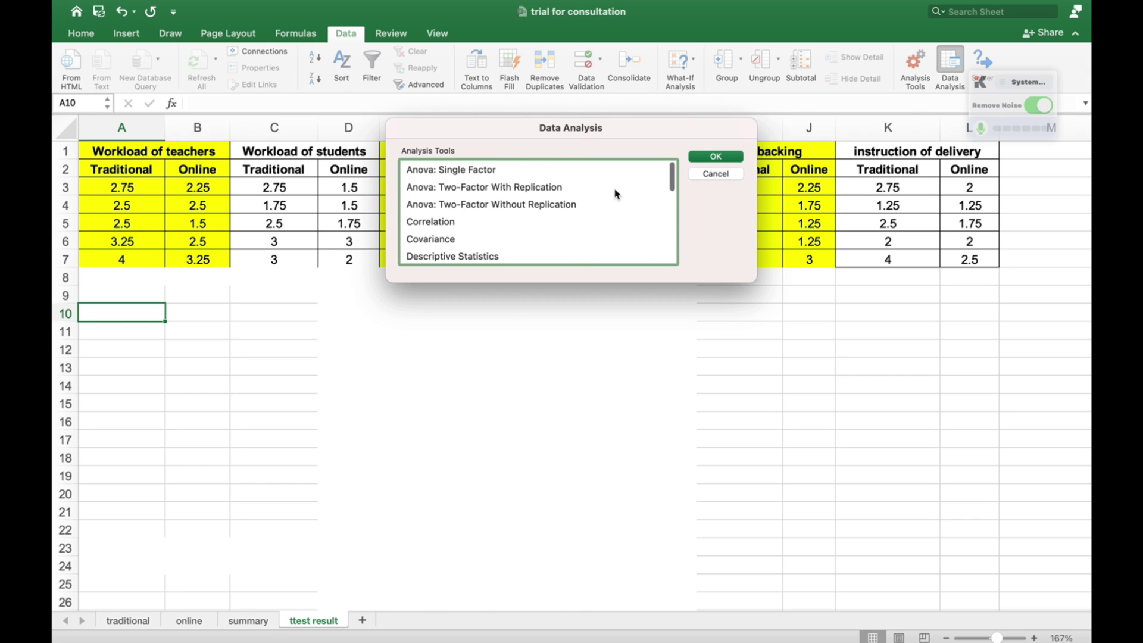
pyautogui.scroll(-5, 616, 195)
pyautogui.scroll(-3, 615, 194)
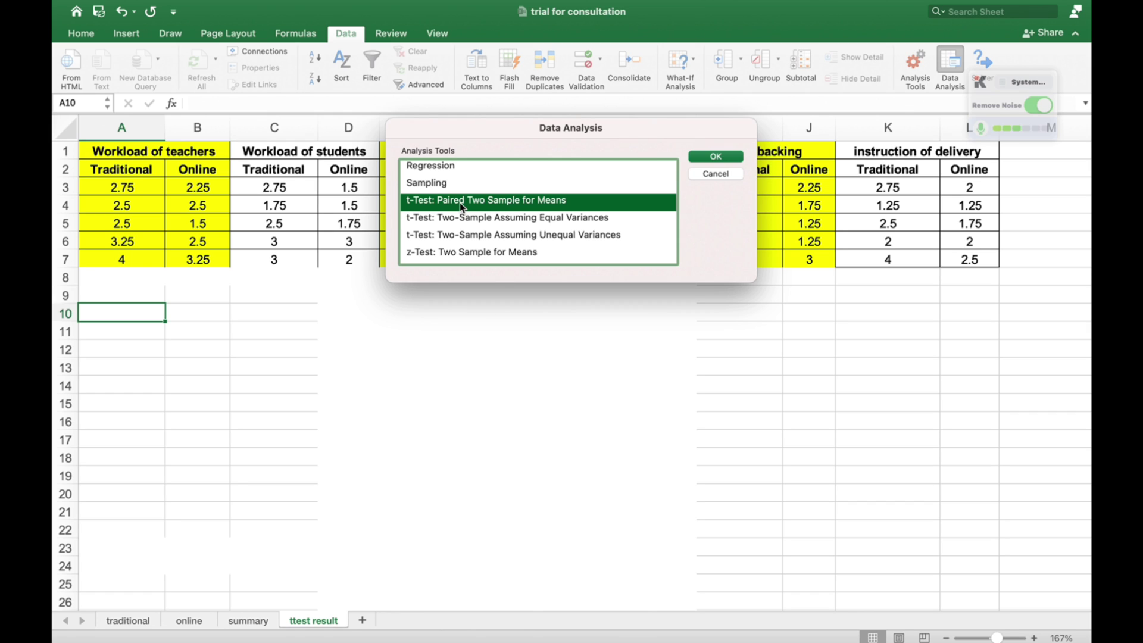
pyautogui.click(715, 158)
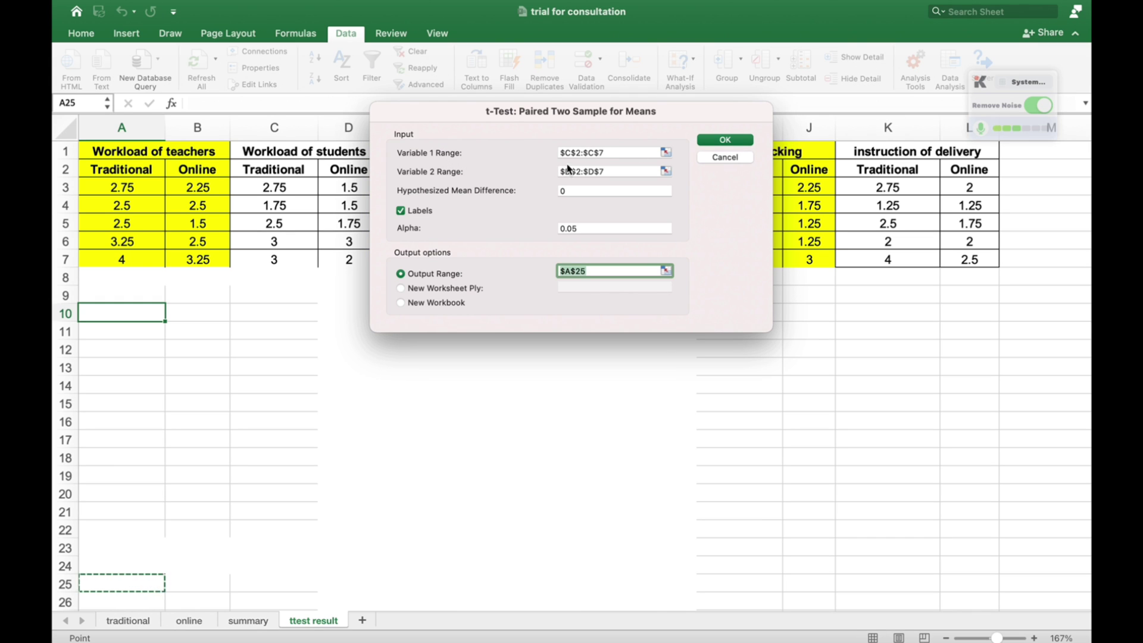
# Set the Variable 1 range to the Workload of teachers Traditional column with its header, $A$2:$A$7.
pyautogui.click(625, 152)
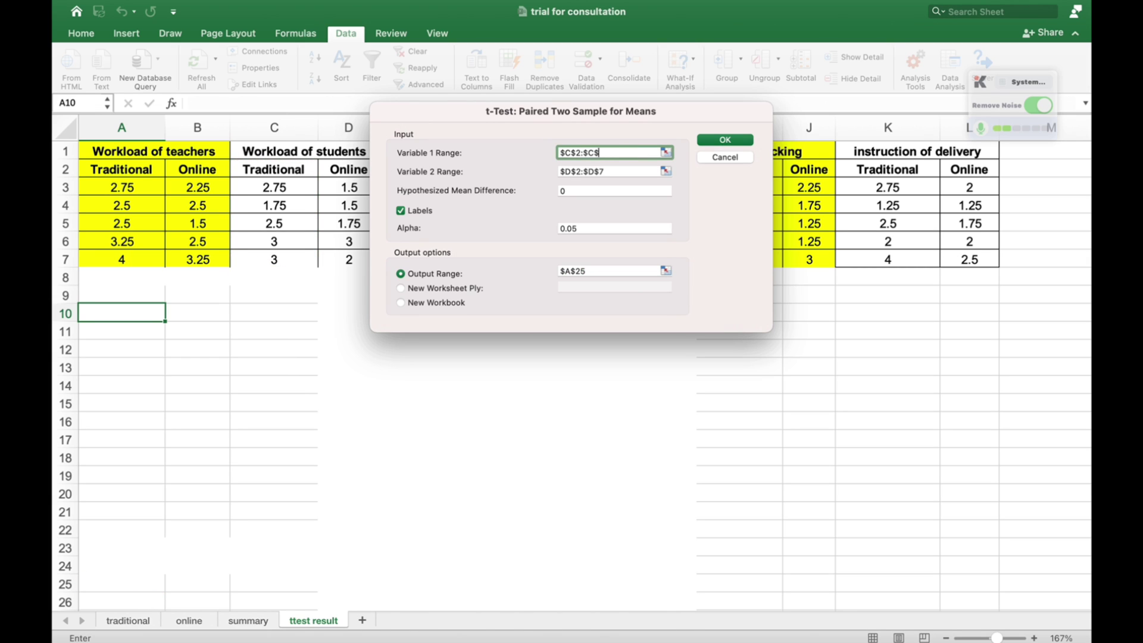
pyautogui.press('BackSpace')
pyautogui.press('BackSpace')
pyautogui.press('BackSpace')
pyautogui.press('BackSpace')
pyautogui.press('BackSpace')
pyautogui.press('BackSpace')
pyautogui.press('BackSpace')
pyautogui.press('BackSpace')
pyautogui.press('BackSpace')
pyautogui.click(123, 171)
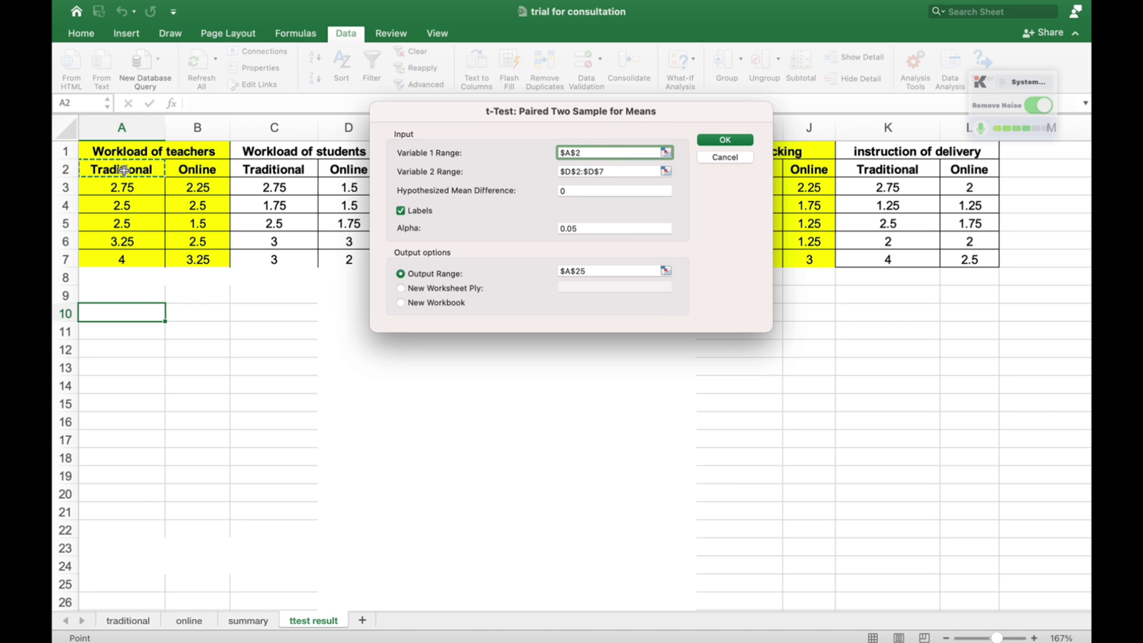
pyautogui.hotkey('shift', 'Down')
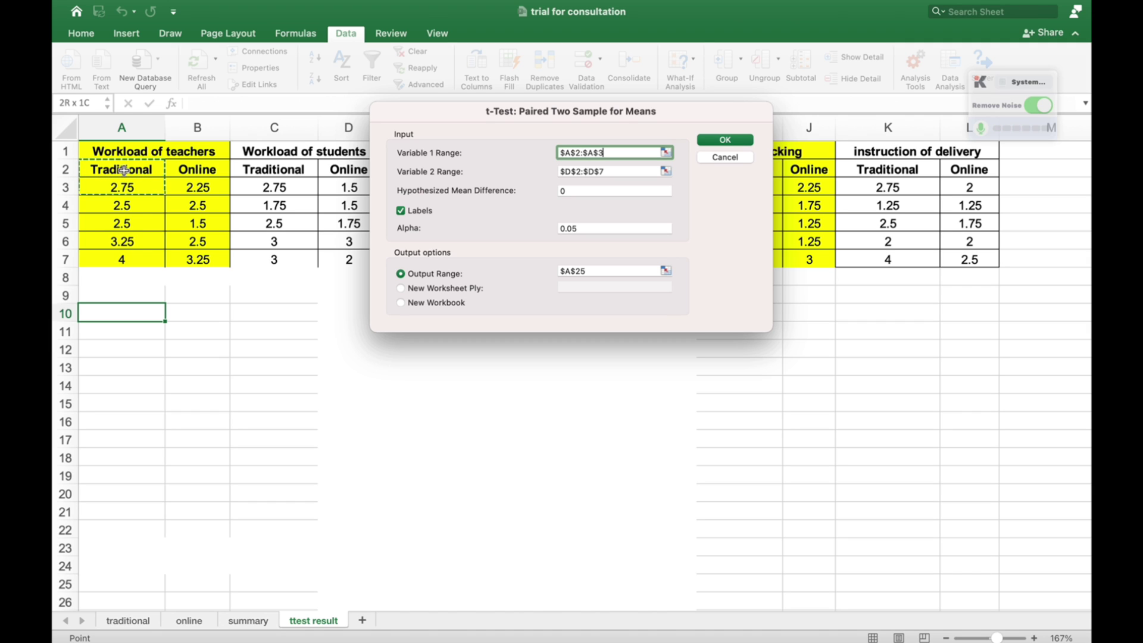
pyautogui.hotkey('shift', 'Down')
pyautogui.hotkey('shift', 'Down')
pyautogui.hotkey('shift', 'Down')
pyautogui.hotkey('shift', 'Down')
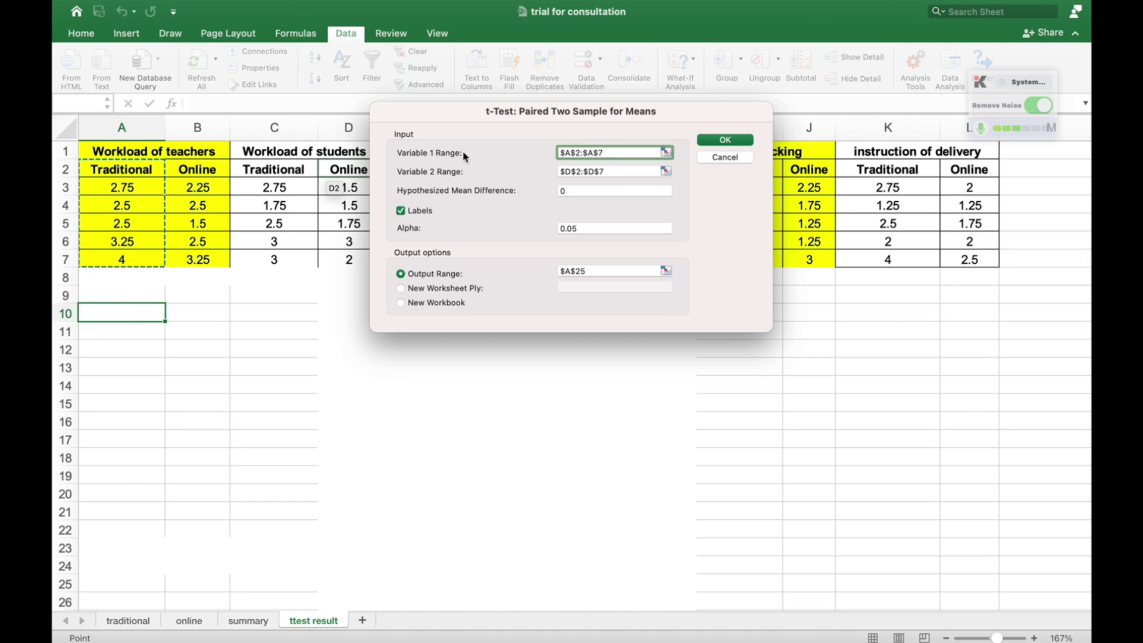
# Set the Variable 2 range to the Workload of teachers Online column with its header, $B$2:$B$7.
pyautogui.click(616, 172)
pyautogui.press('BackSpace')
pyautogui.press('BackSpace')
pyautogui.press('BackSpace')
pyautogui.press('BackSpace')
pyautogui.press('BackSpace')
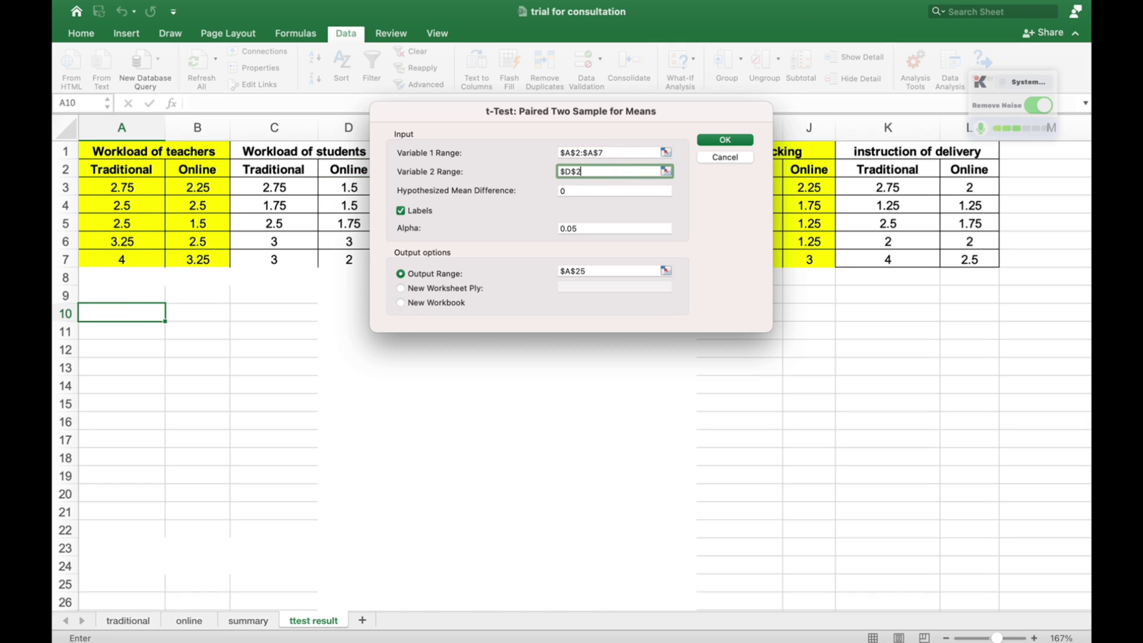
pyautogui.press('BackSpace')
pyautogui.press('BackSpace')
pyautogui.press('BackSpace')
pyautogui.press('BackSpace')
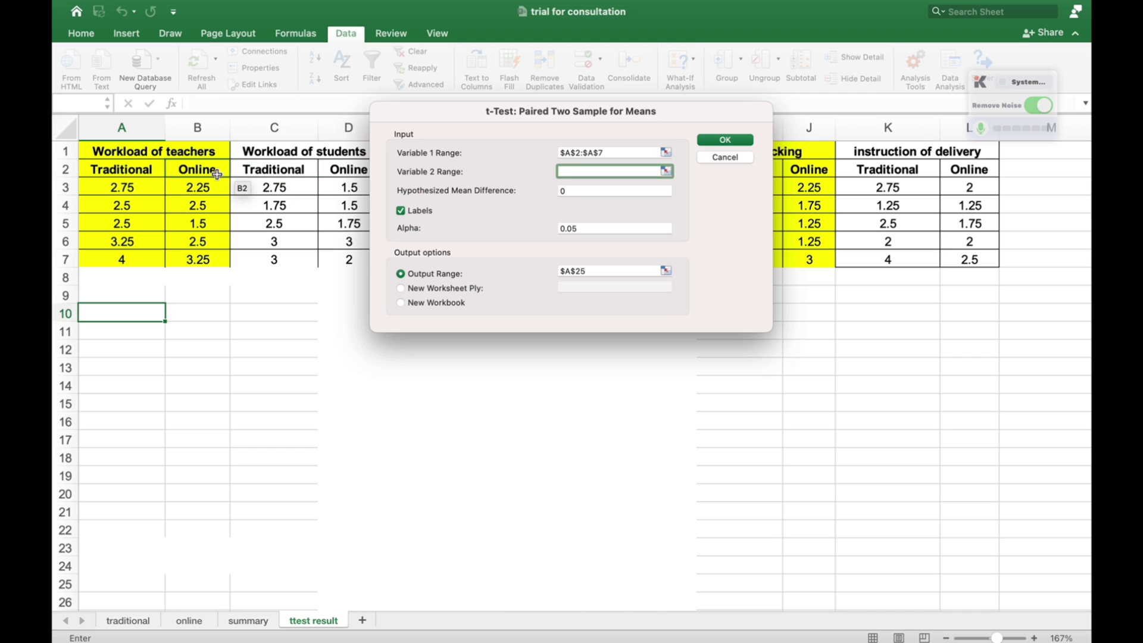
pyautogui.click(215, 174)
pyautogui.hotkey('shift', 'Down')
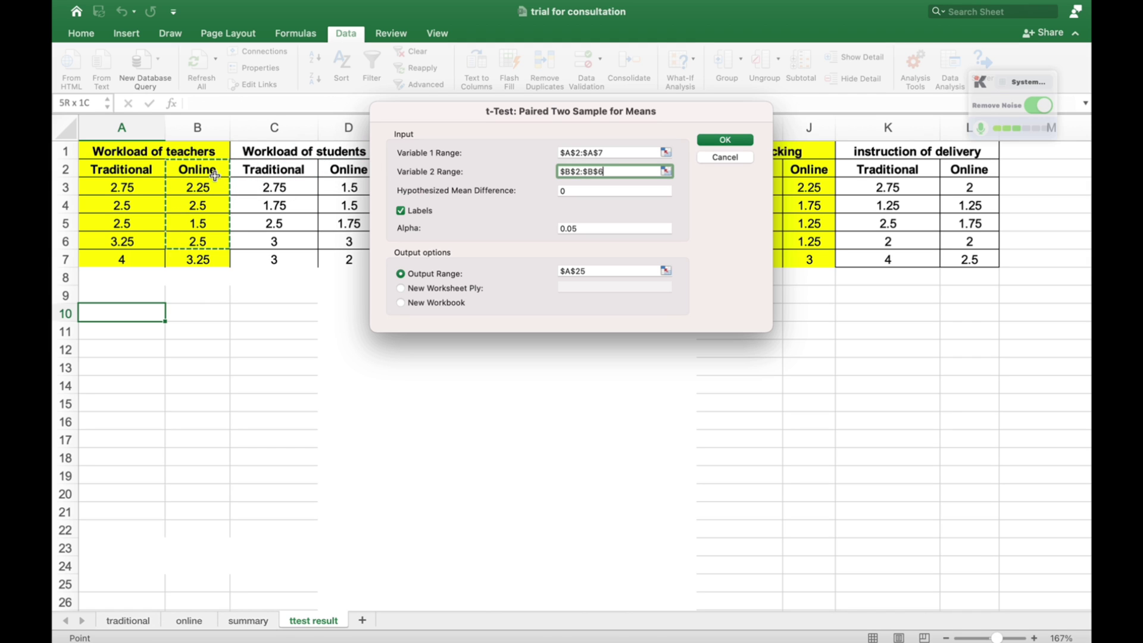
pyautogui.hotkey('shift', 'Down')
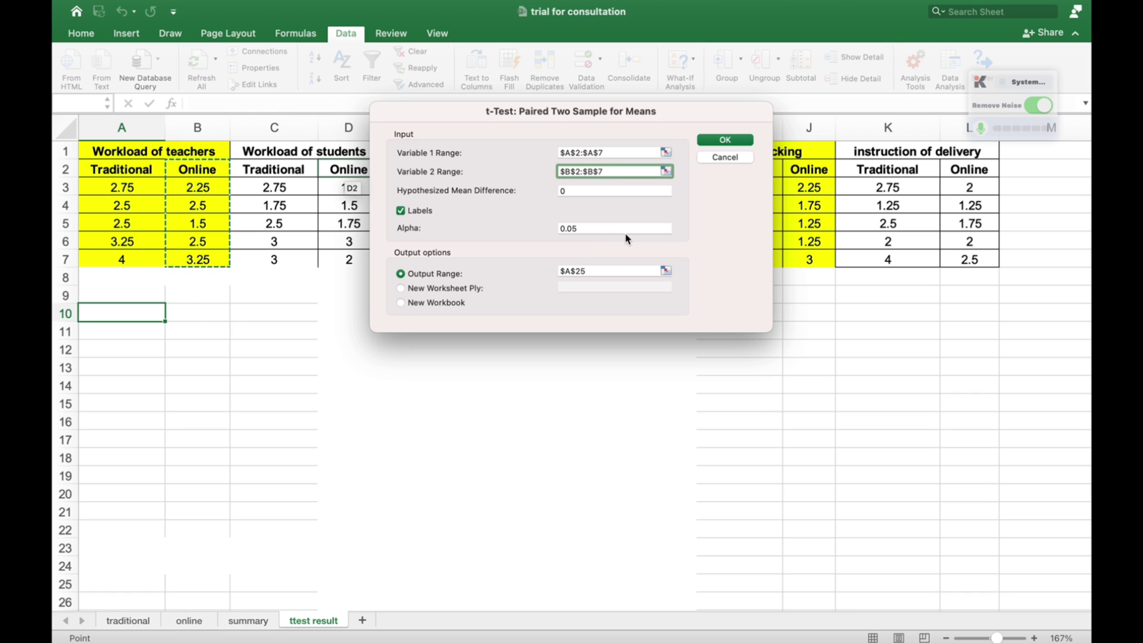
# Set the output range to $A$10 and run the paired t-test.
pyautogui.click(608, 271)
pyautogui.press('BackSpace')
pyautogui.press('BackSpace')
pyautogui.press('BackSpace')
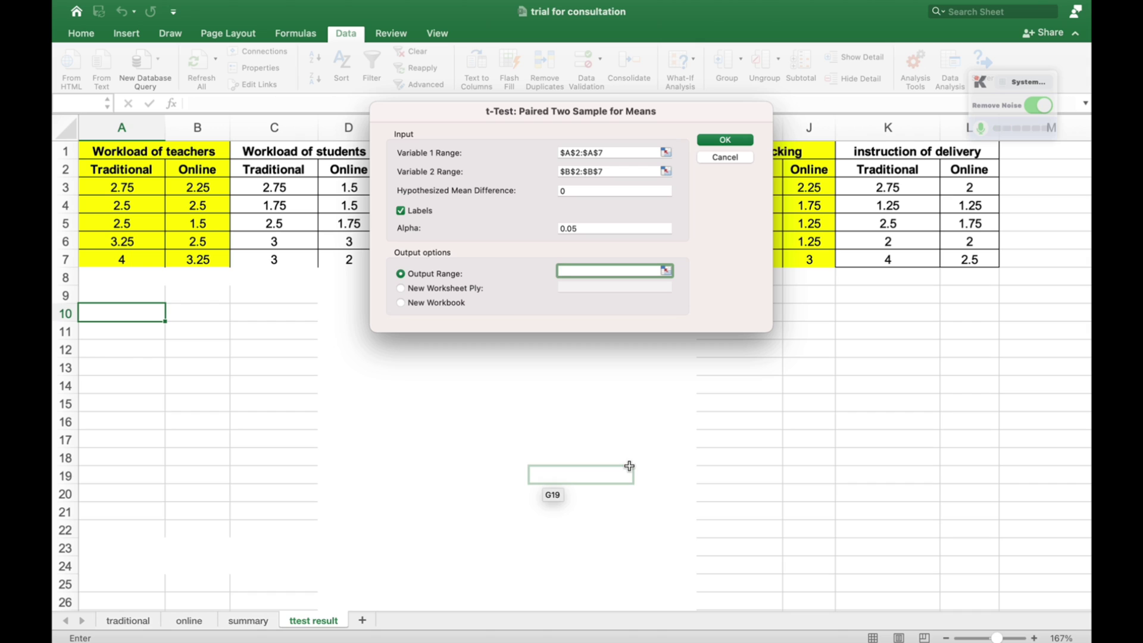
pyautogui.click(152, 316)
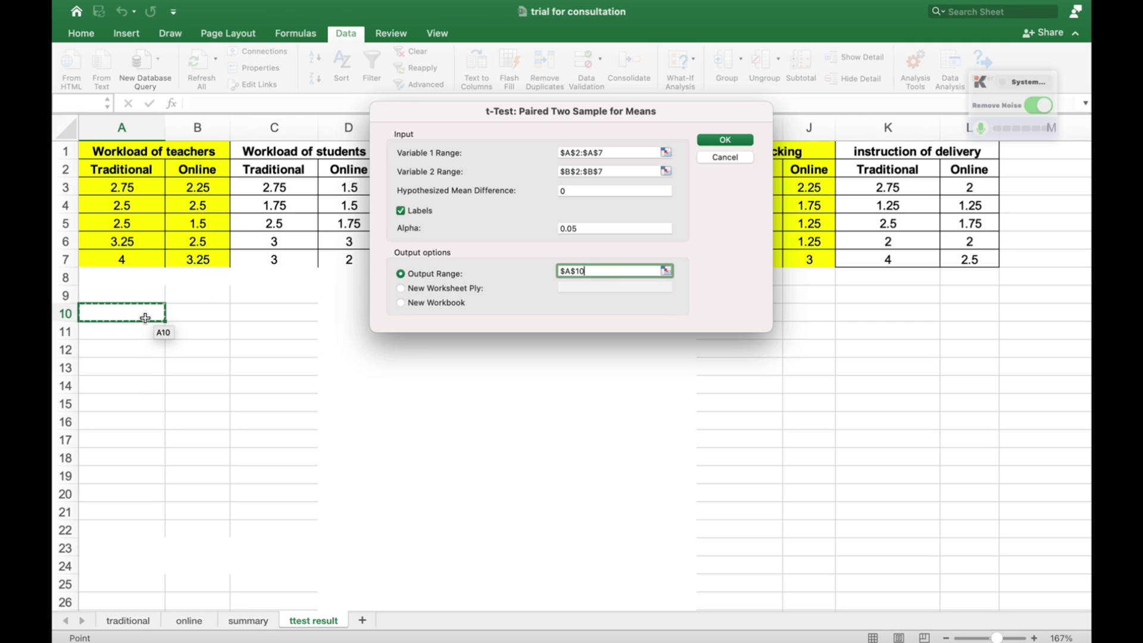
pyautogui.click(728, 143)
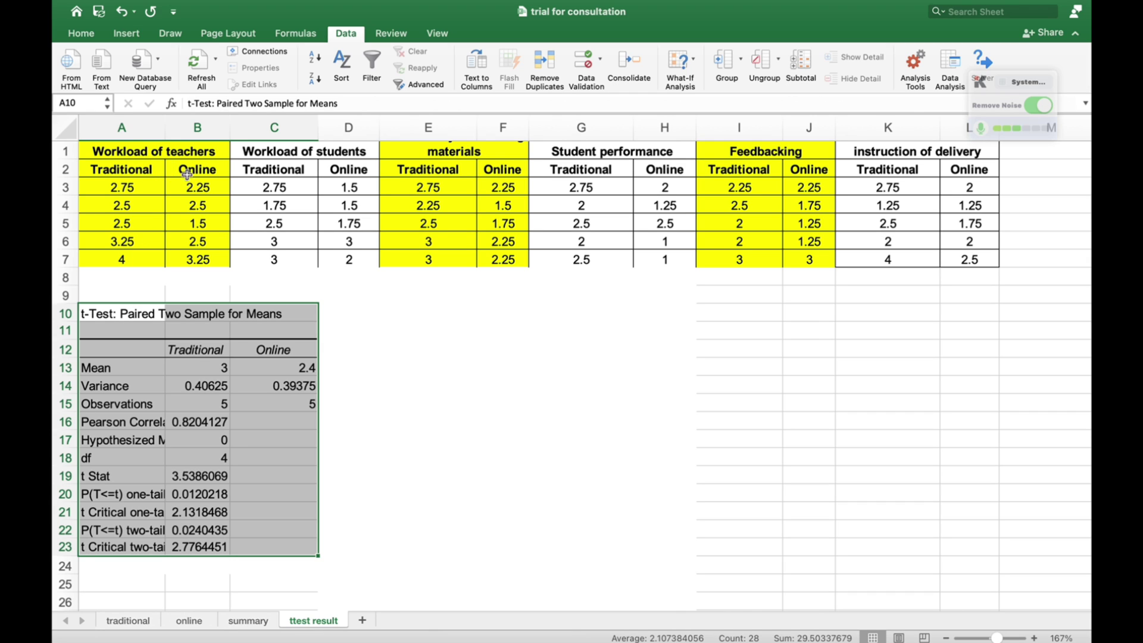
# Label the first t-test output by entering "1. Workload of Teachers" in cell A9.
pyautogui.click(118, 295)
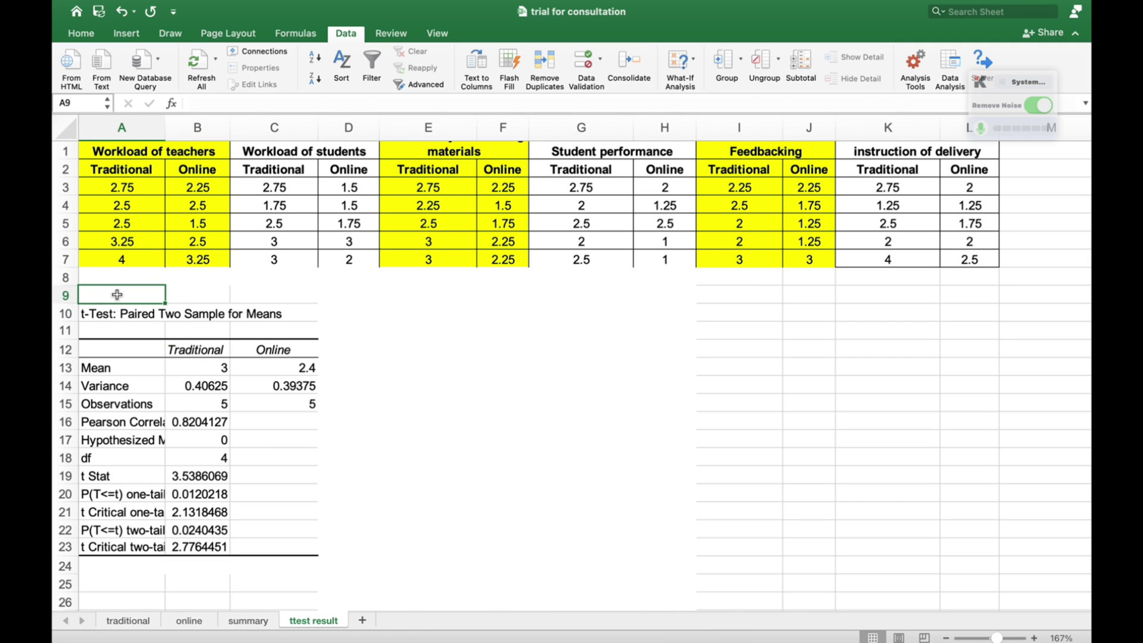
pyautogui.write('1')
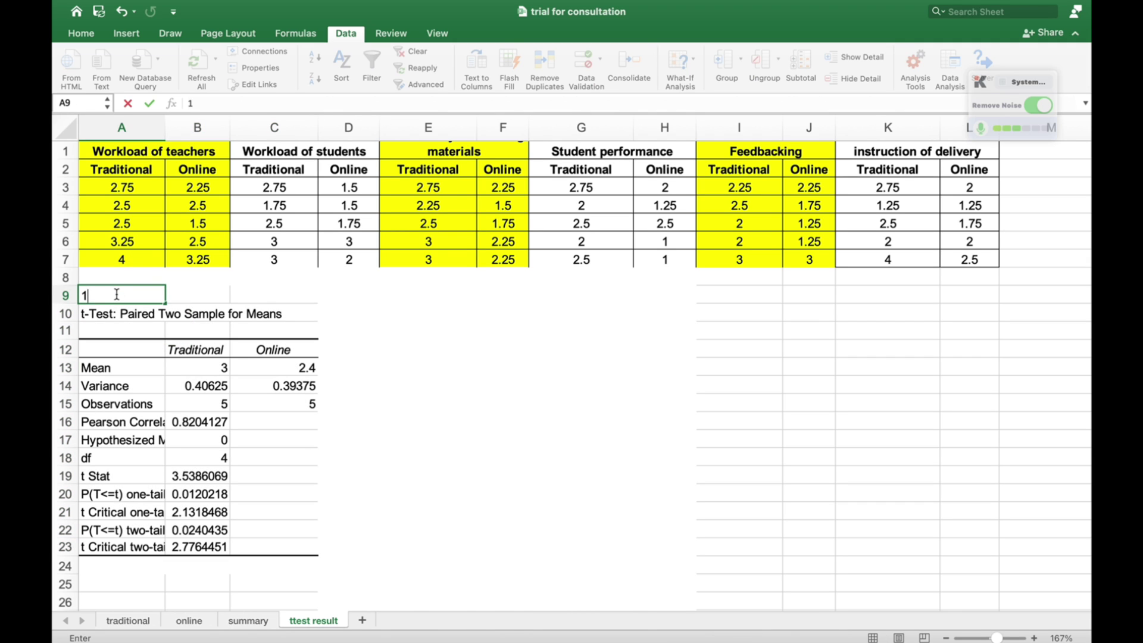
pyautogui.write('. Workload of ')
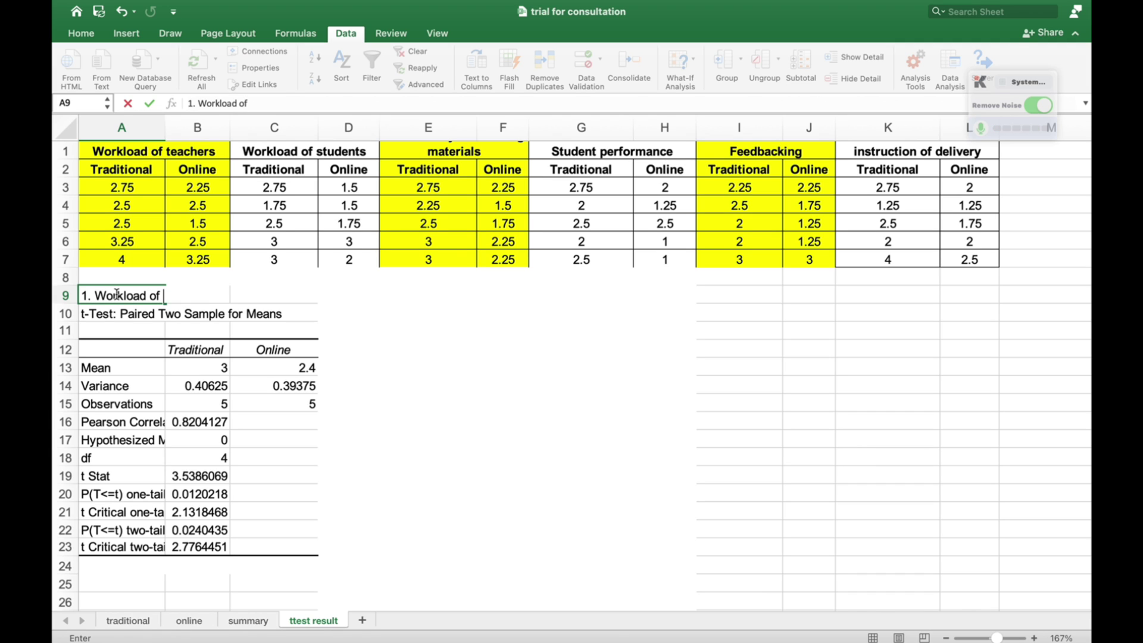
pyautogui.write('Teachers')
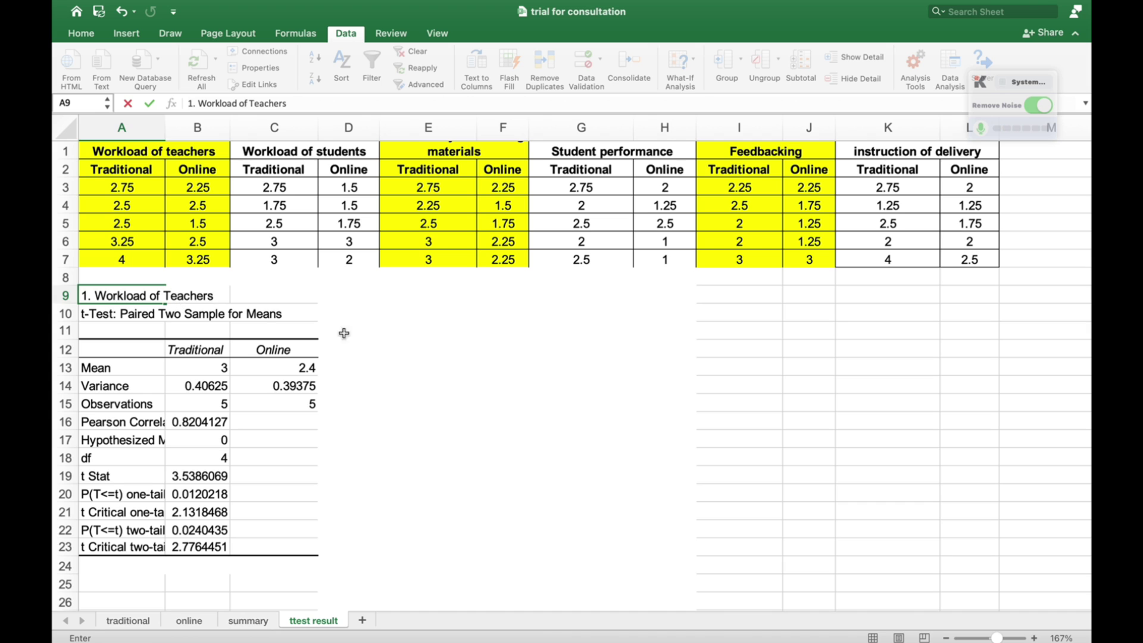
pyautogui.click(397, 447)
pyautogui.scroll(-2, 397, 448)
pyautogui.scroll(2, 397, 447)
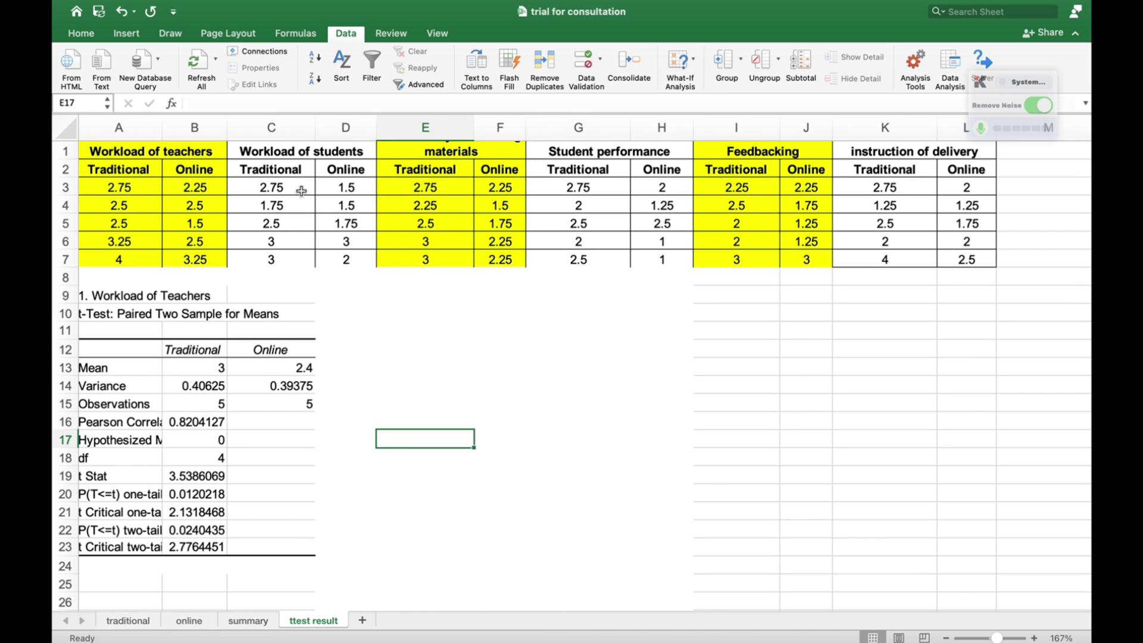
# Enter the heading "2. Workload of students" in cell A26, below the first t-test output.
pyautogui.scroll(-8, 306, 385)
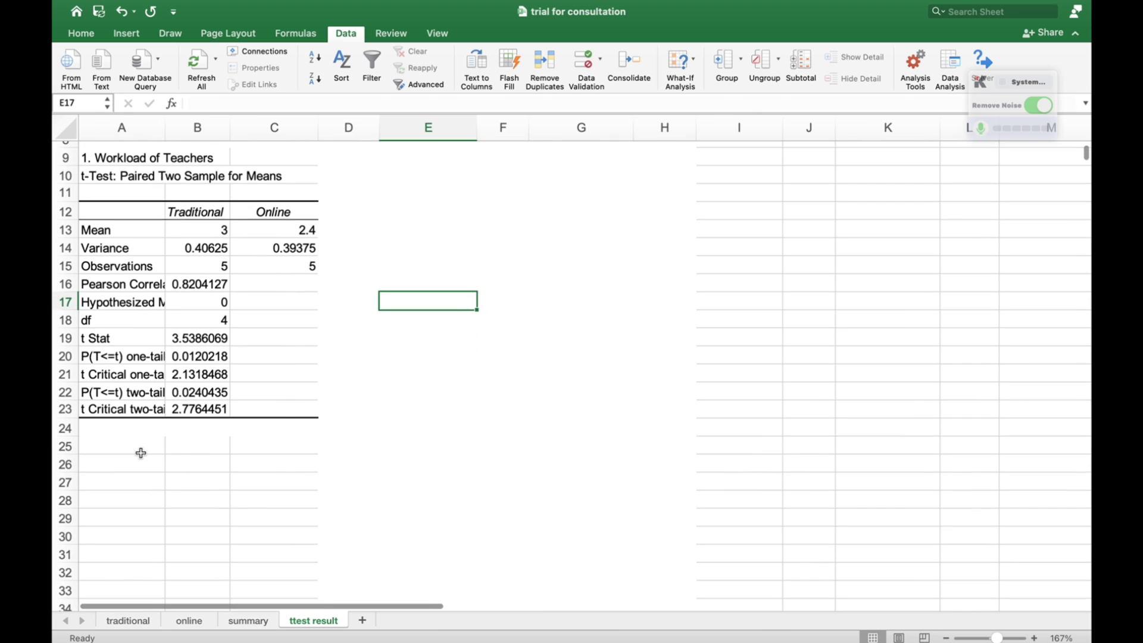
pyautogui.click(120, 466)
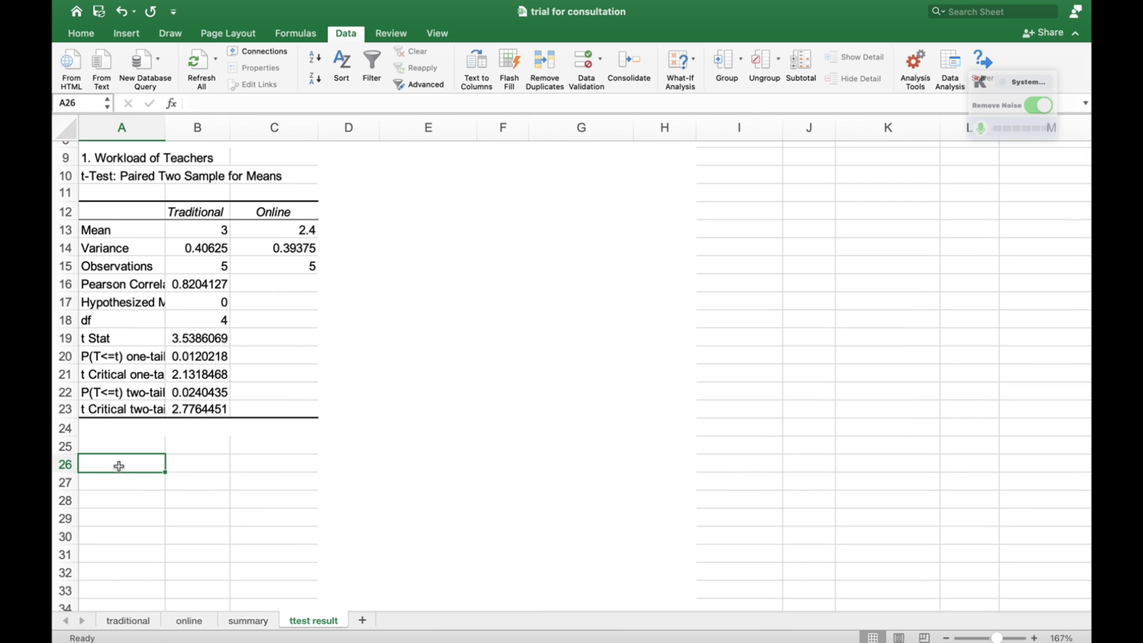
pyautogui.write('2. Workloa')
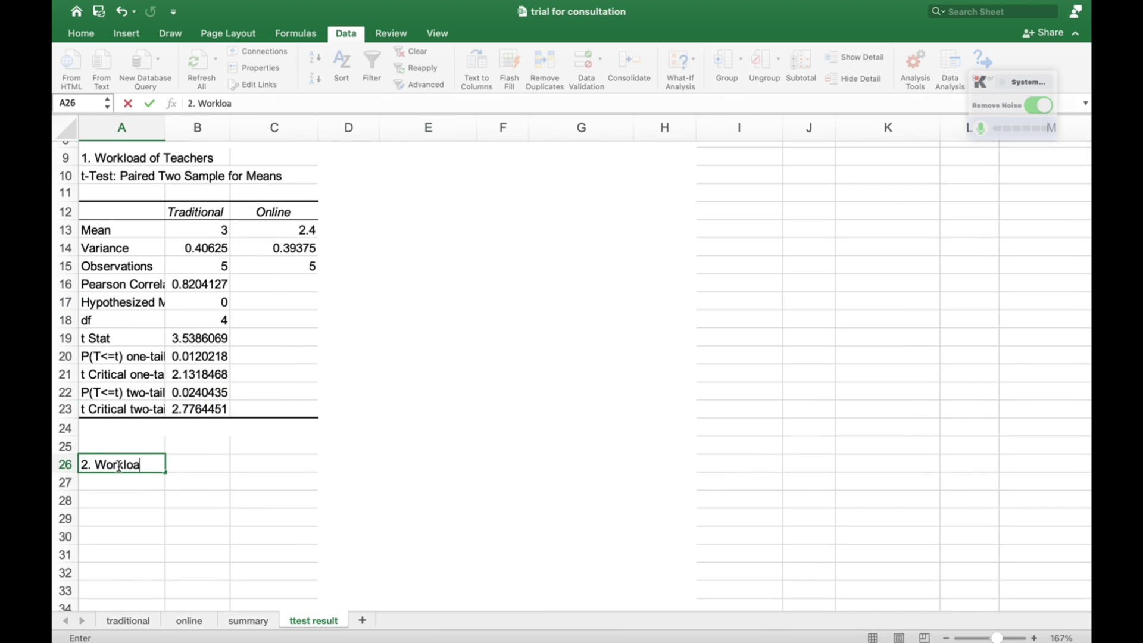
pyautogui.write('d of st')
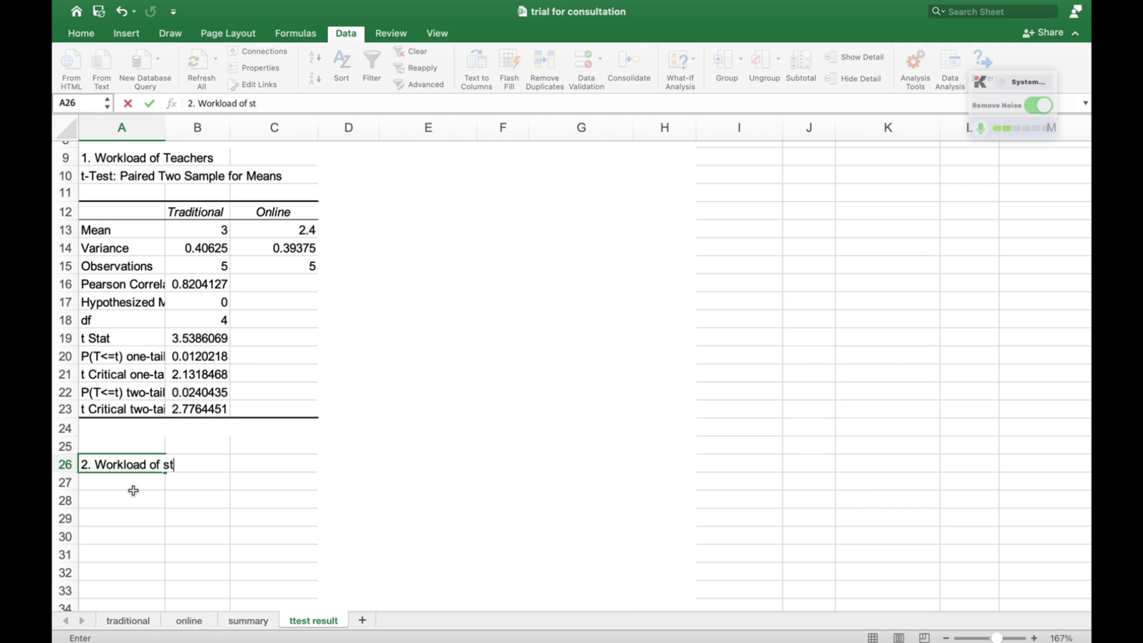
pyautogui.write('udents')
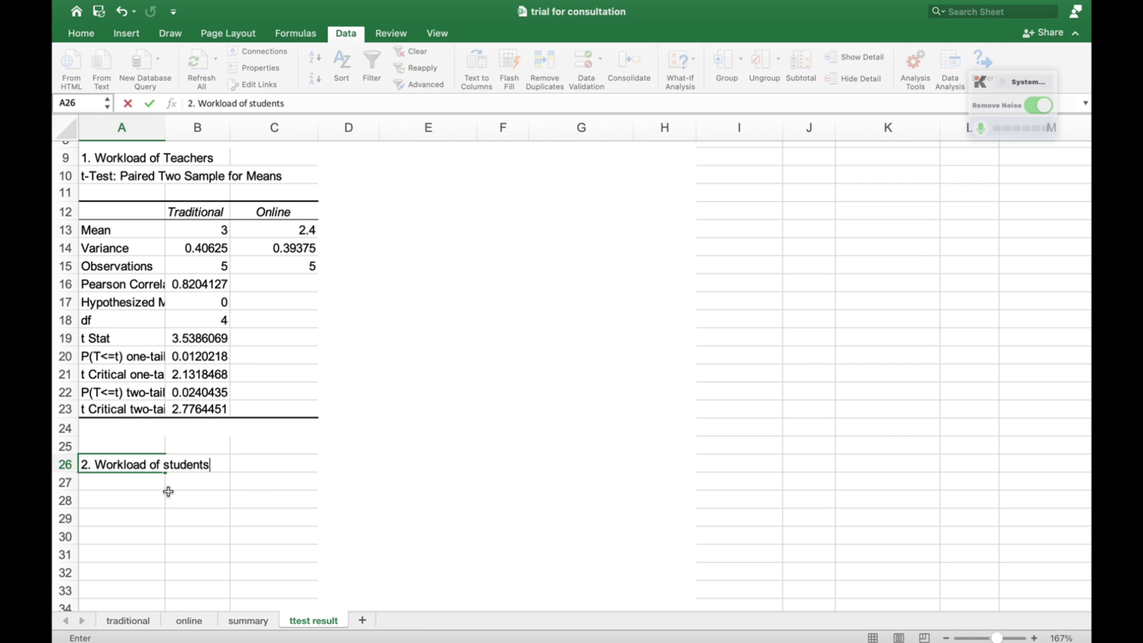
pyautogui.press('Return')
# Start another t-Test: Paired Two Sample for Means analysis from the data analysis tools.
pyautogui.scroll(5, 456, 451)
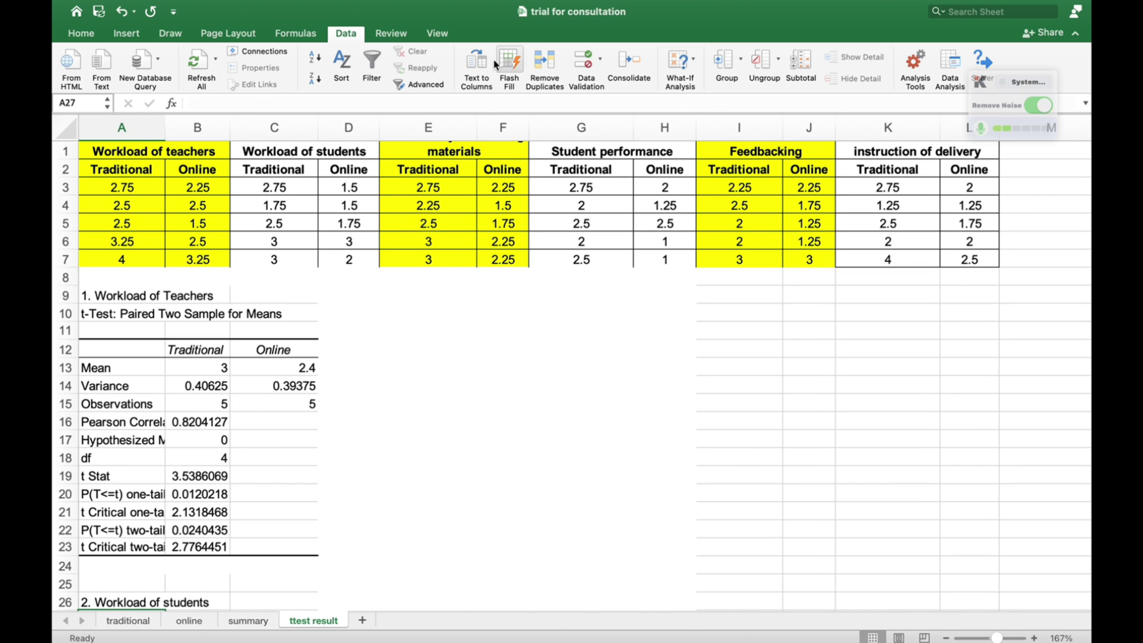
pyautogui.click(951, 88)
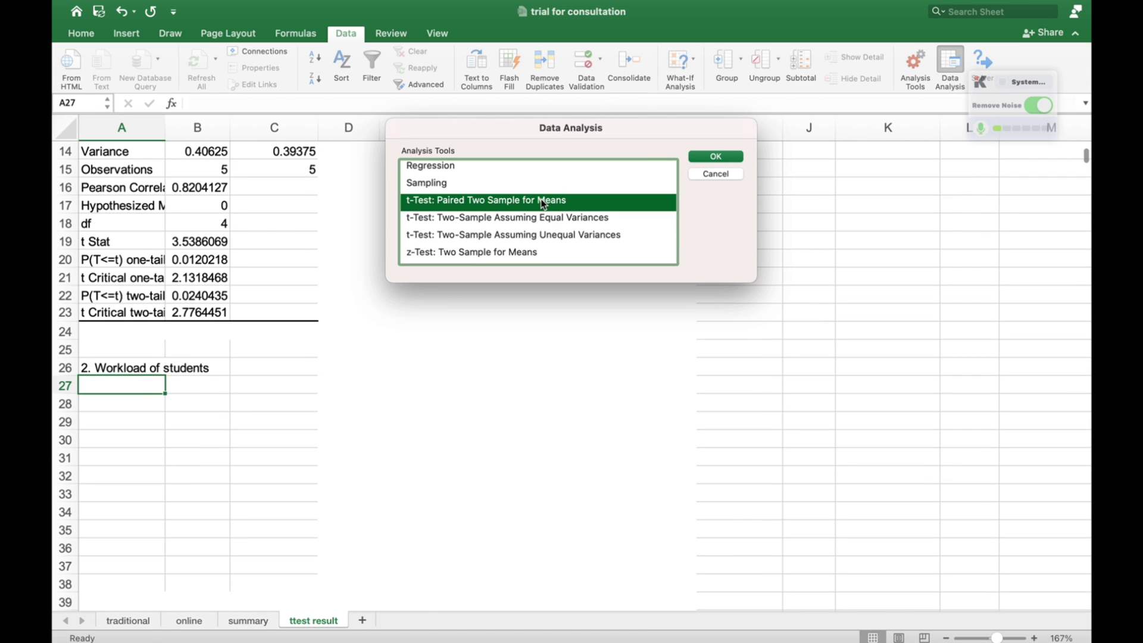
pyautogui.click(716, 157)
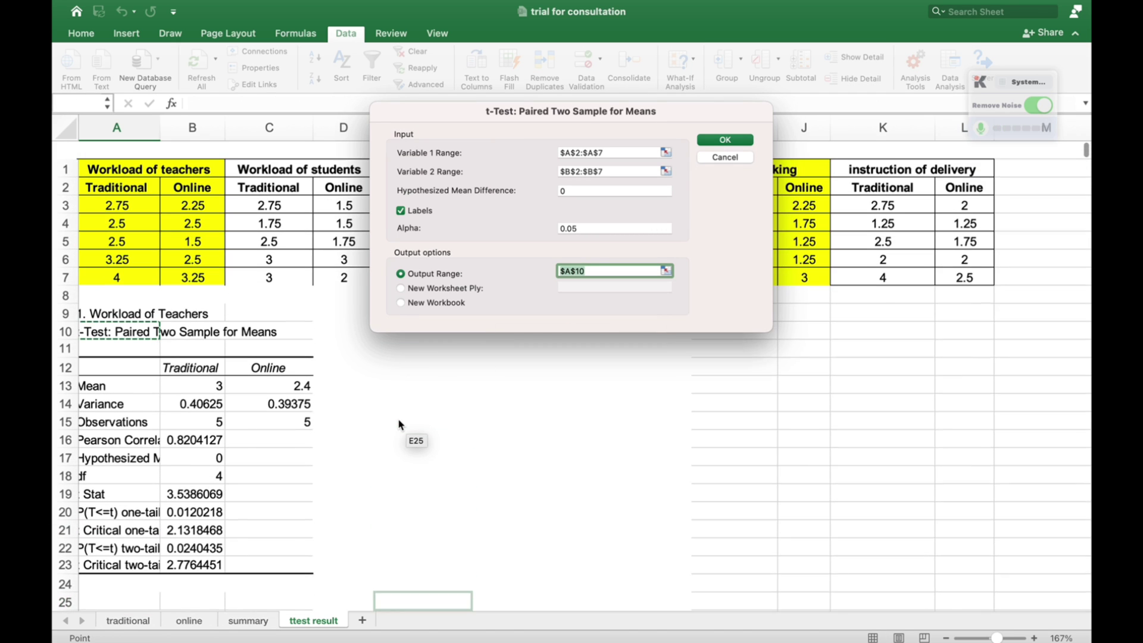
pyautogui.scroll(-1, 399, 424)
# Replace the Variable 1 range with the Workload of students Traditional column including its header, $C$2:$C$7.
pyautogui.click(618, 152)
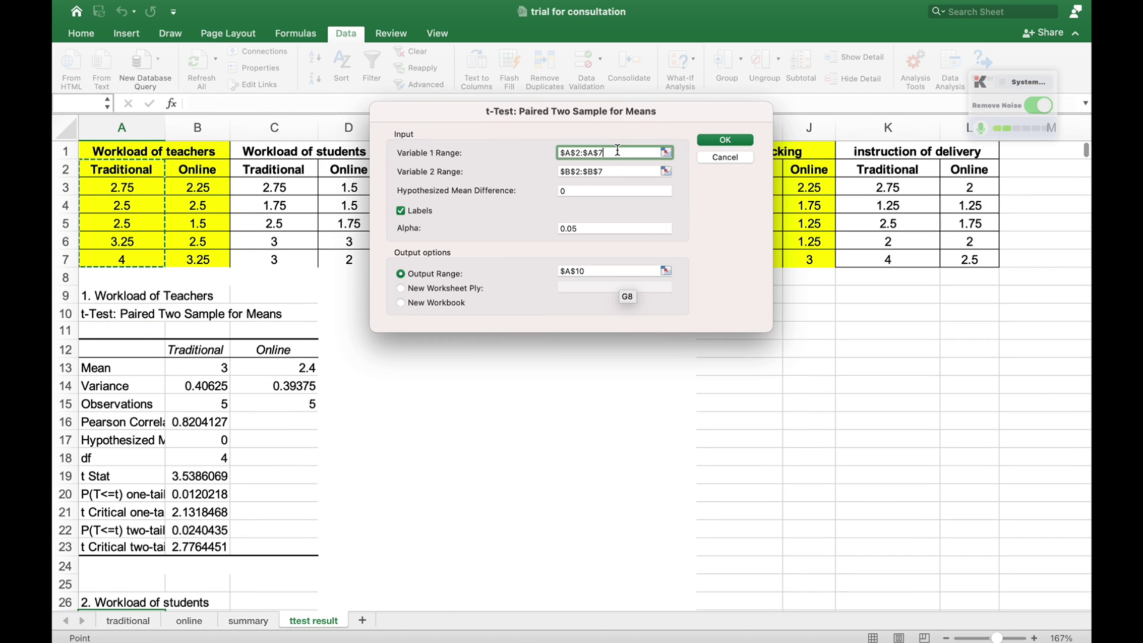
pyautogui.press('BackSpace')
pyautogui.press('BackSpace')
pyautogui.press('BackSpace')
pyautogui.press('BackSpace')
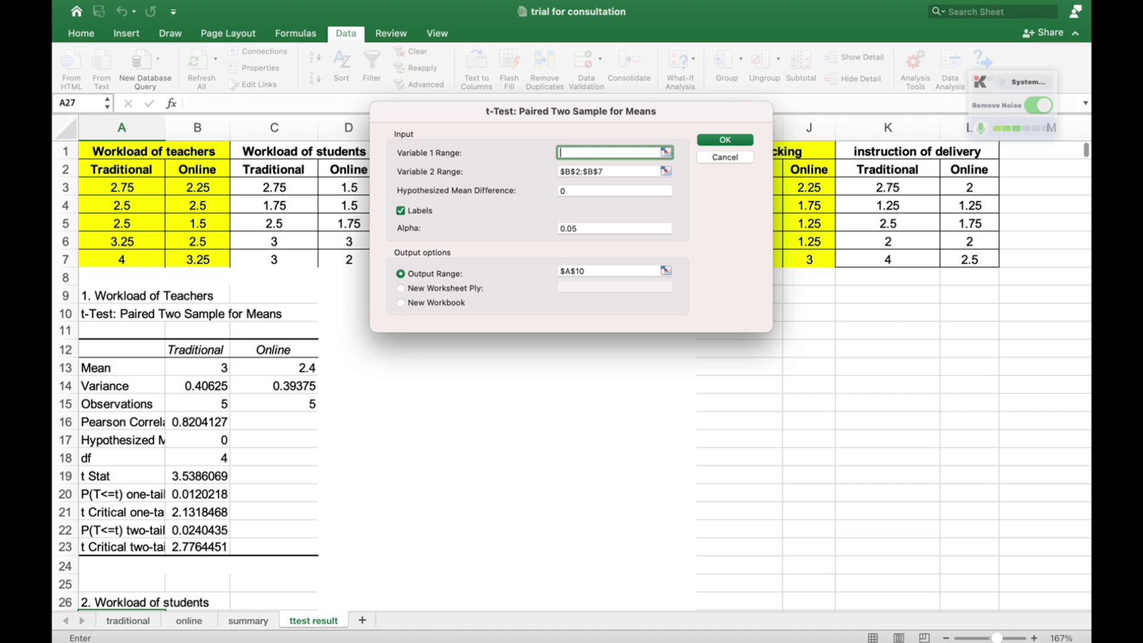
pyautogui.click(293, 173)
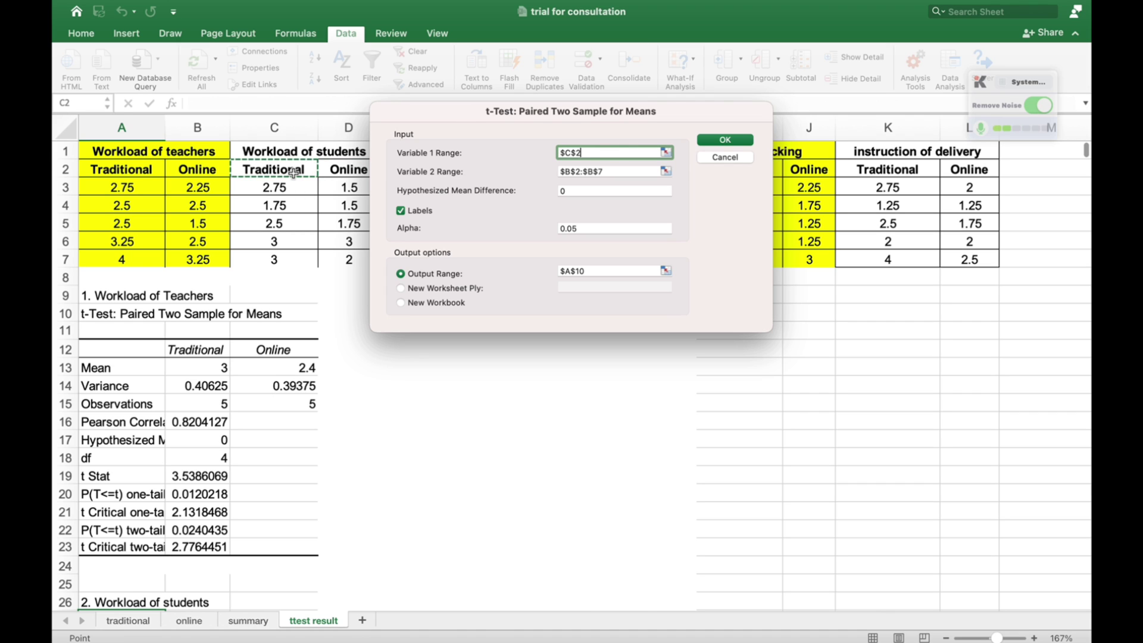
pyautogui.moveTo(293, 173); pyautogui.dragTo(279, 261)
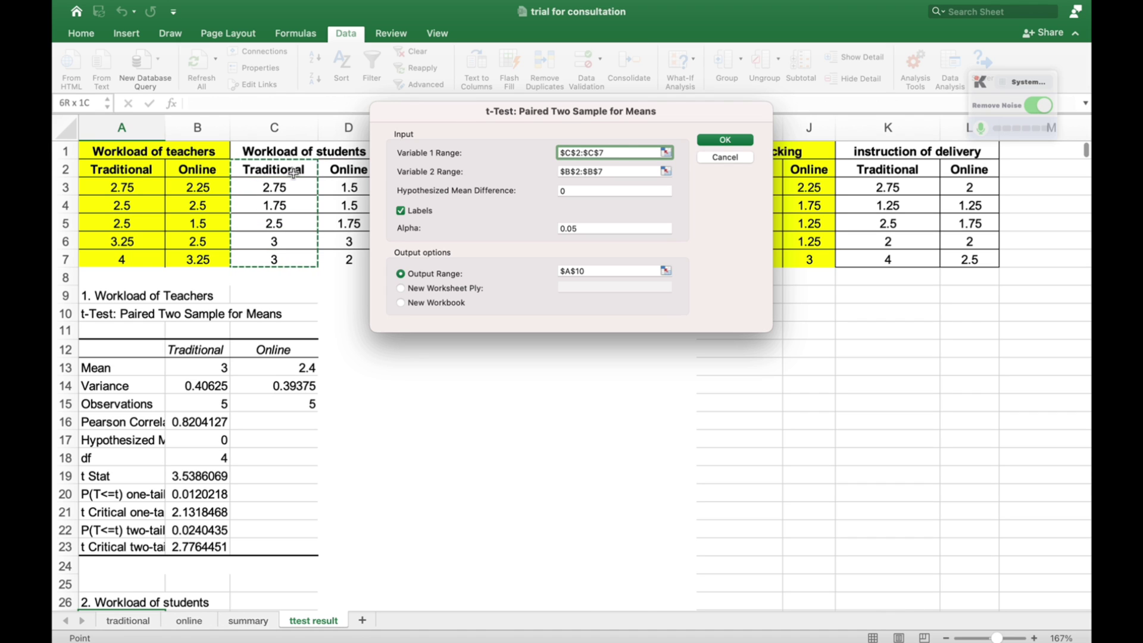
# Replace the Variable 2 range with the Workload of students Online column including its header, $D$2:$D$7.
pyautogui.click(605, 172)
pyautogui.press('BackSpace')
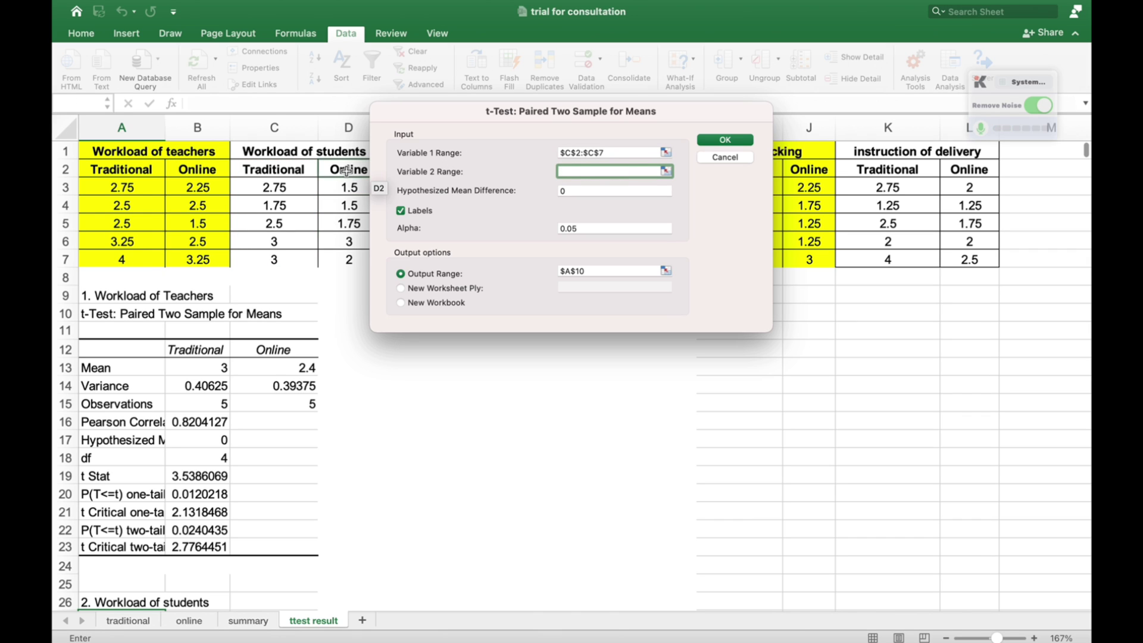
pyautogui.moveTo(346, 172); pyautogui.dragTo(348, 261)
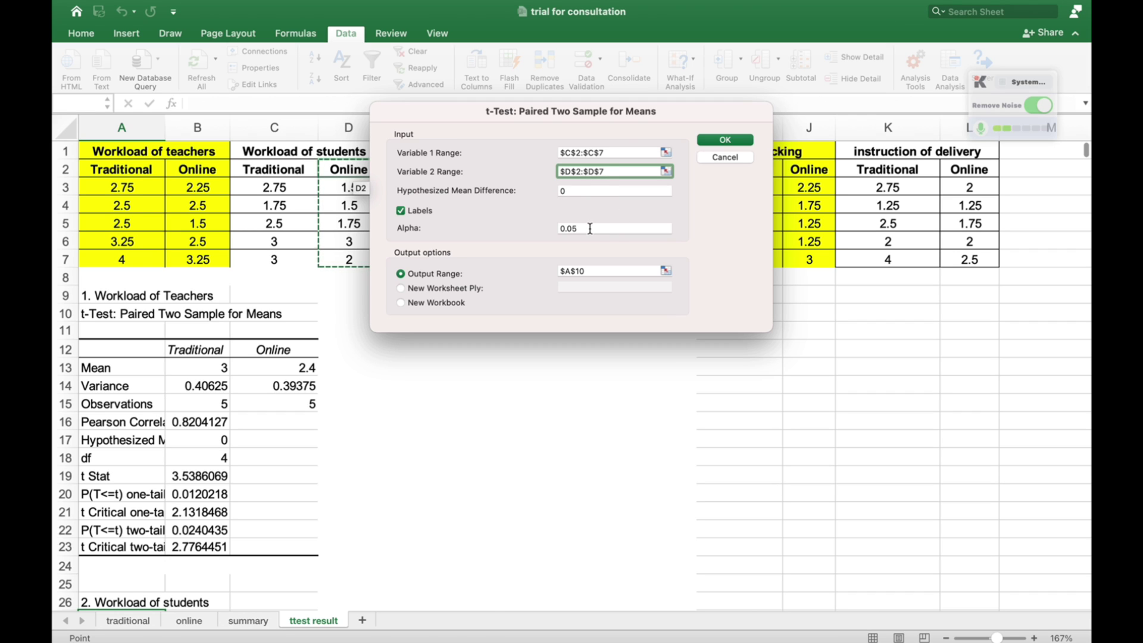
# Change the output range to $A$27 and run the paired t-test for the workload of students.
pyautogui.click(597, 272)
pyautogui.press('BackSpace')
pyautogui.press('BackSpace')
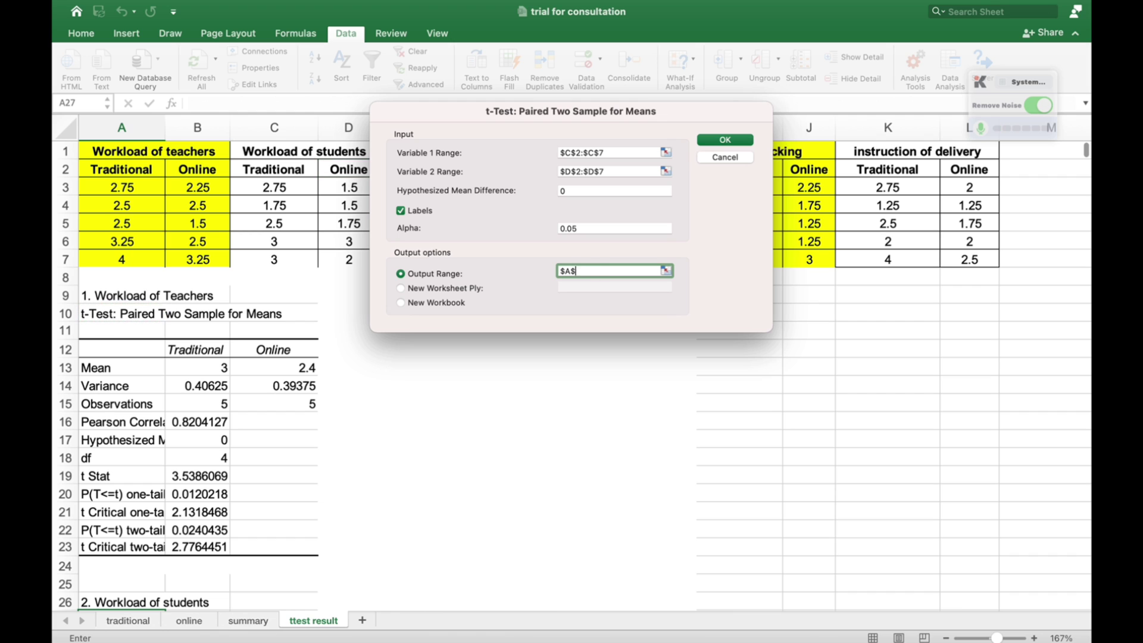
pyautogui.scroll(-3, 582, 413)
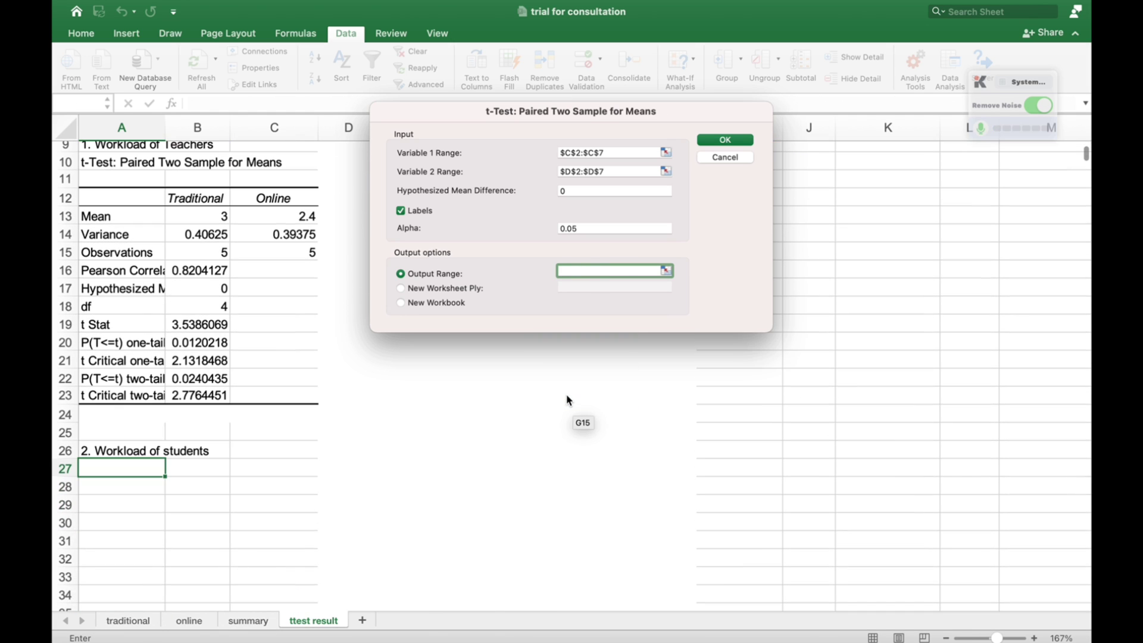
pyautogui.click(156, 468)
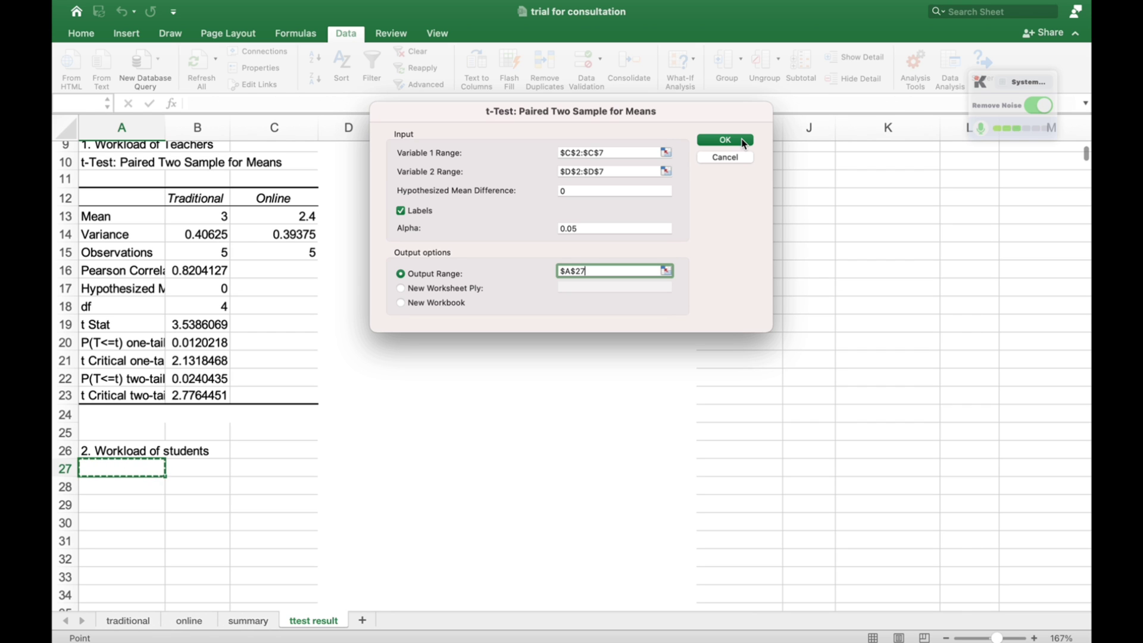
pyautogui.click(743, 141)
# Examine the paired t-test outputs for each category and the layout of the T TEST TABLE.
pyautogui.scroll(-5, 510, 368)
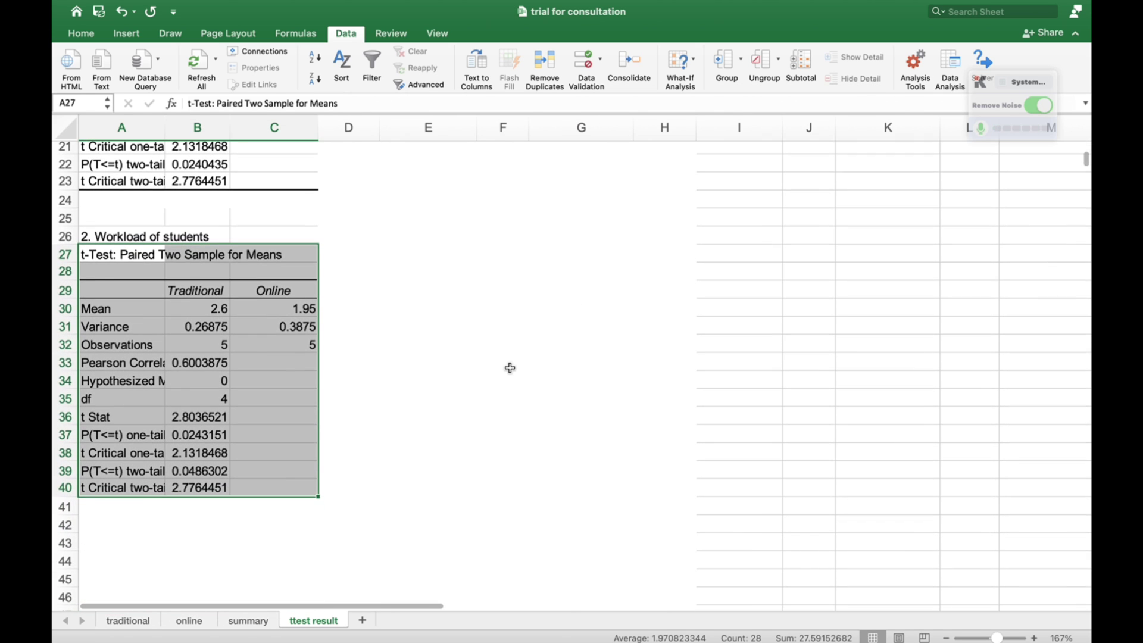
pyautogui.scroll(3, 439, 381)
pyautogui.scroll(-3, 440, 383)
pyautogui.scroll(-1, 439, 384)
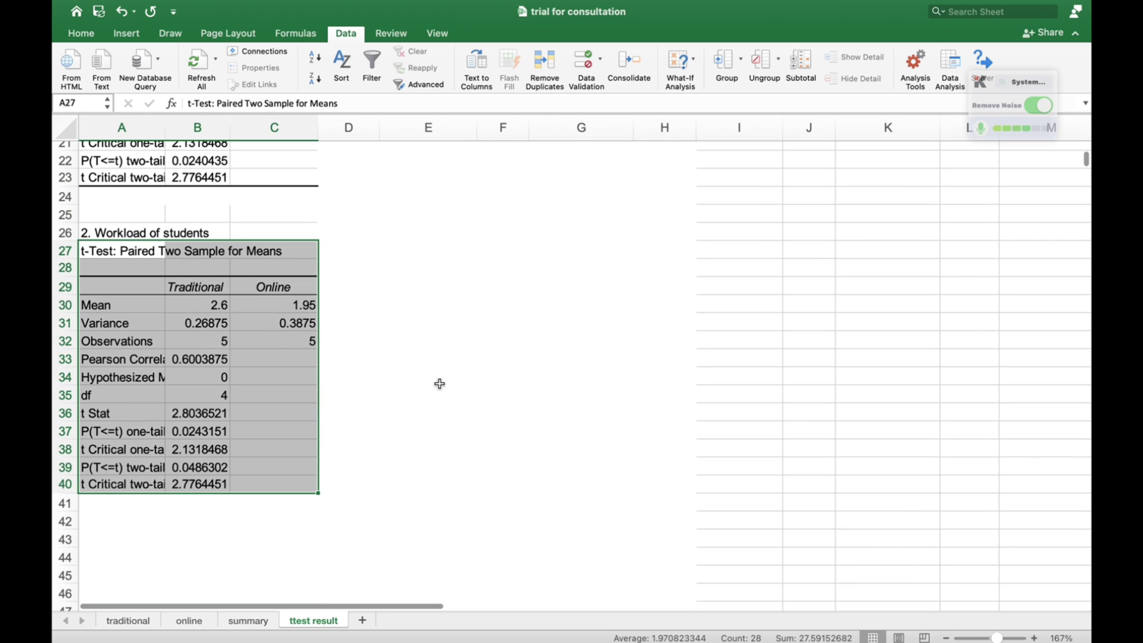
pyautogui.scroll(8, 440, 384)
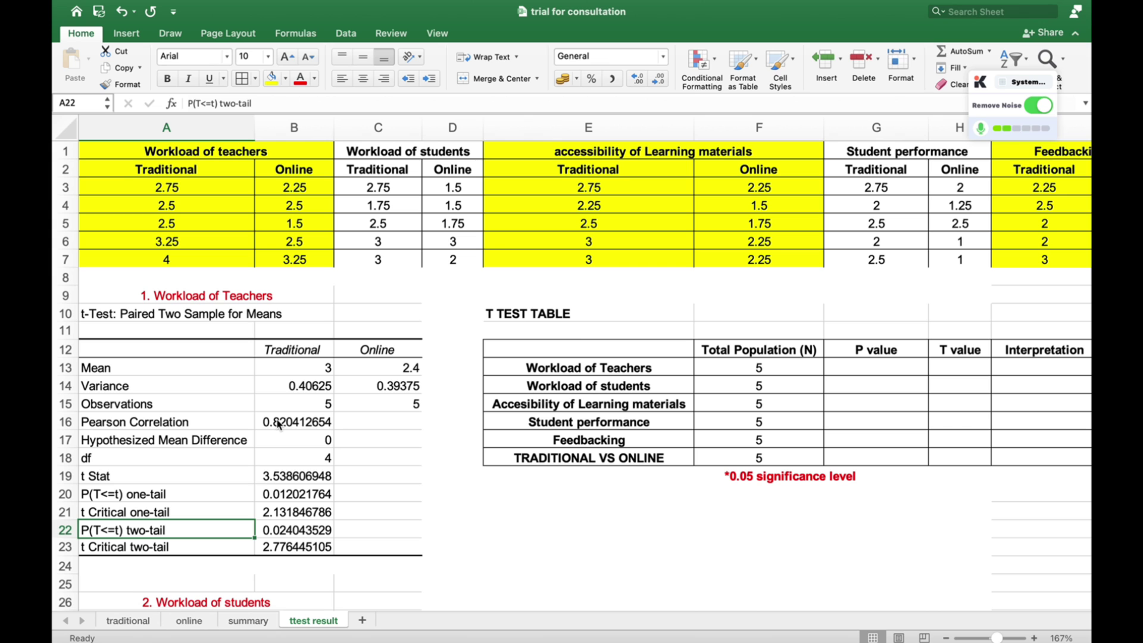
pyautogui.scroll(-5, 278, 424)
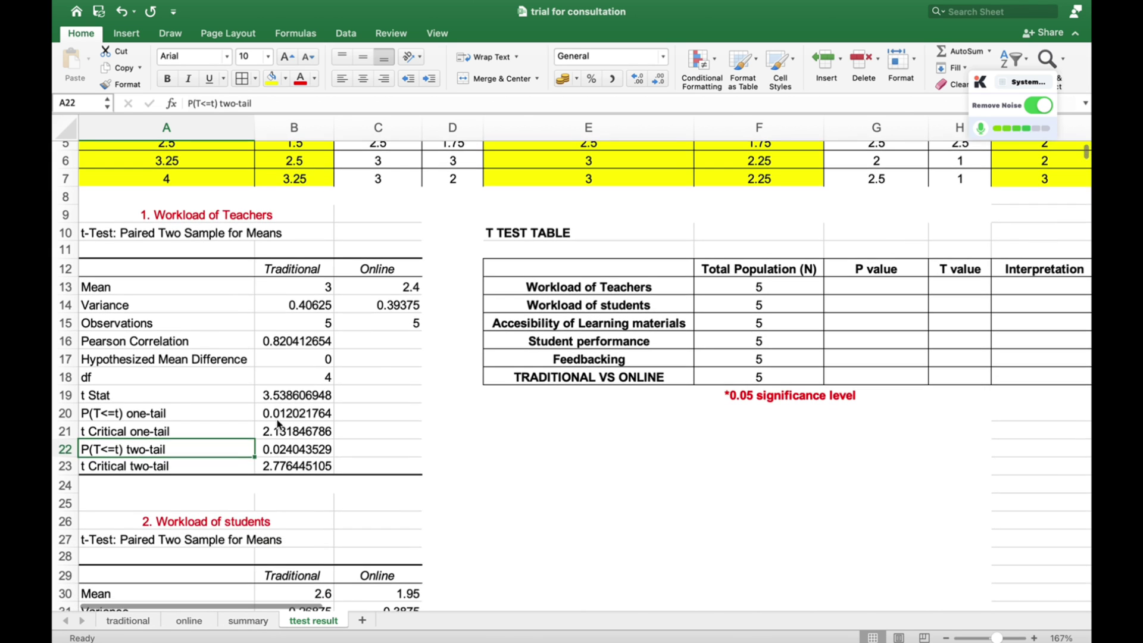
pyautogui.scroll(5, 425, 376)
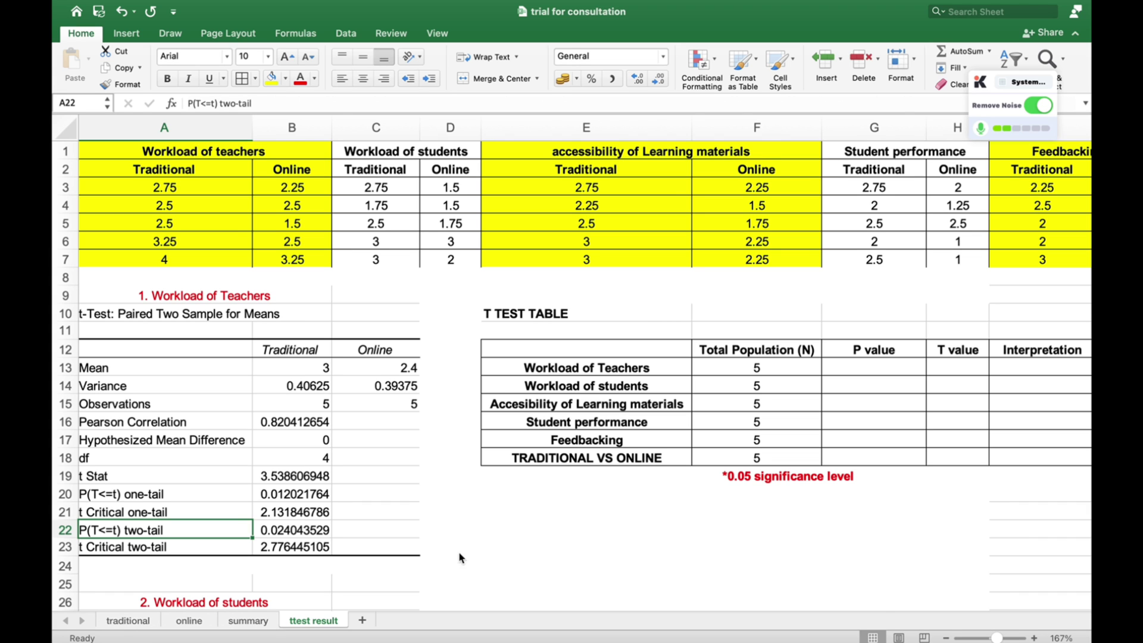
pyautogui.scroll(-5, 301, 457)
pyautogui.scroll(-3, 286, 428)
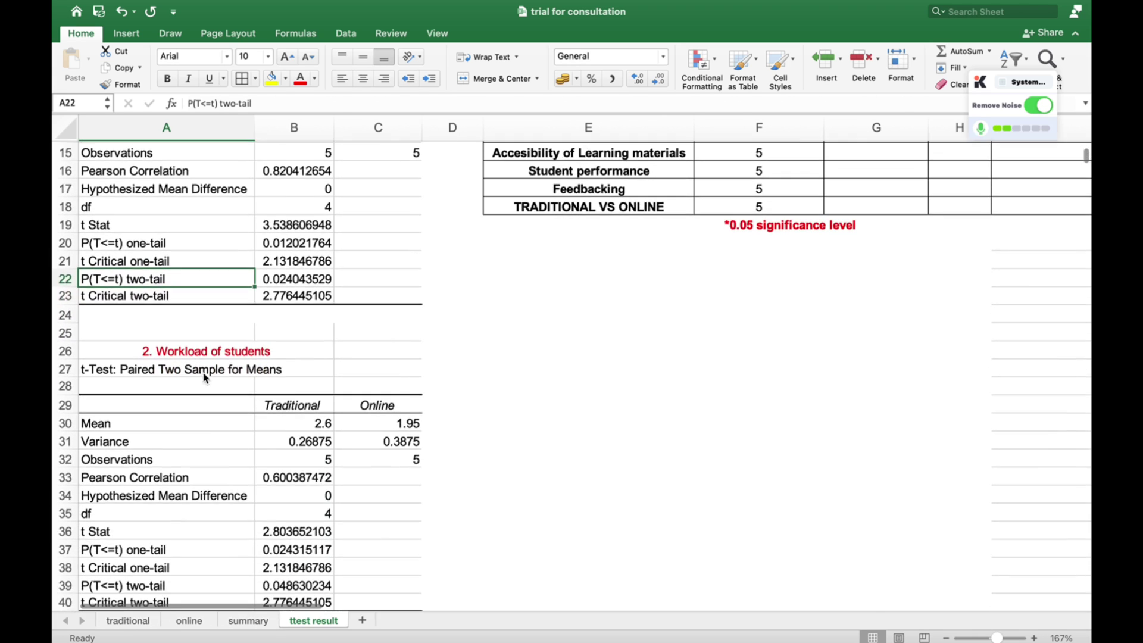
pyautogui.click(215, 356)
pyautogui.scroll(-10, 213, 405)
pyautogui.scroll(-11, 211, 432)
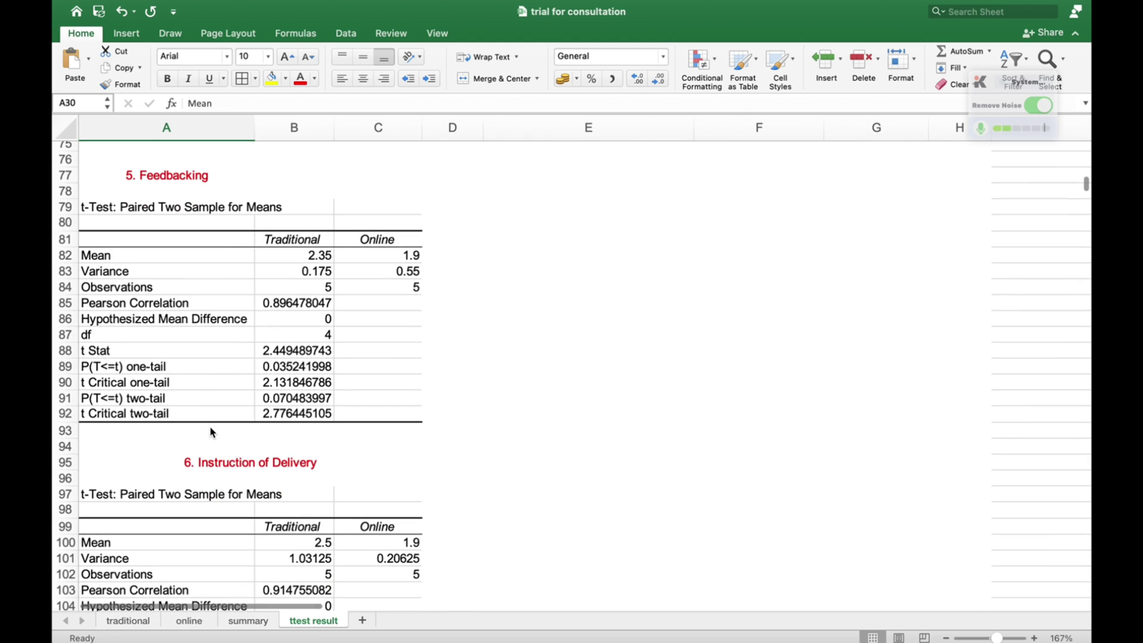
pyautogui.scroll(20, 209, 427)
pyautogui.scroll(5, 211, 432)
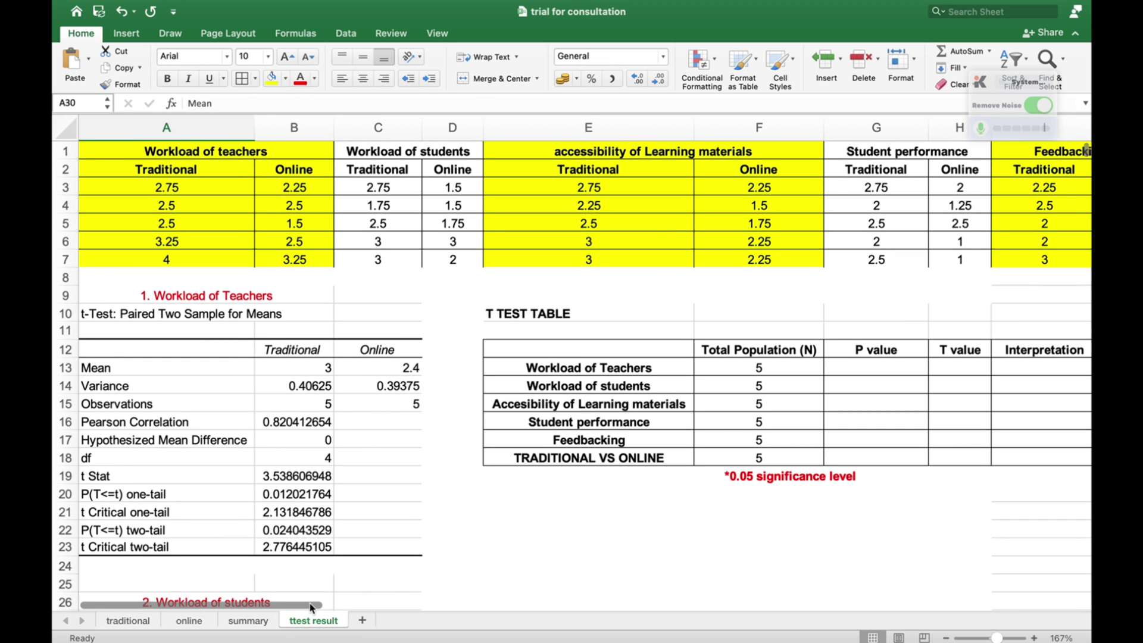
pyautogui.hscroll(5, 309, 607)
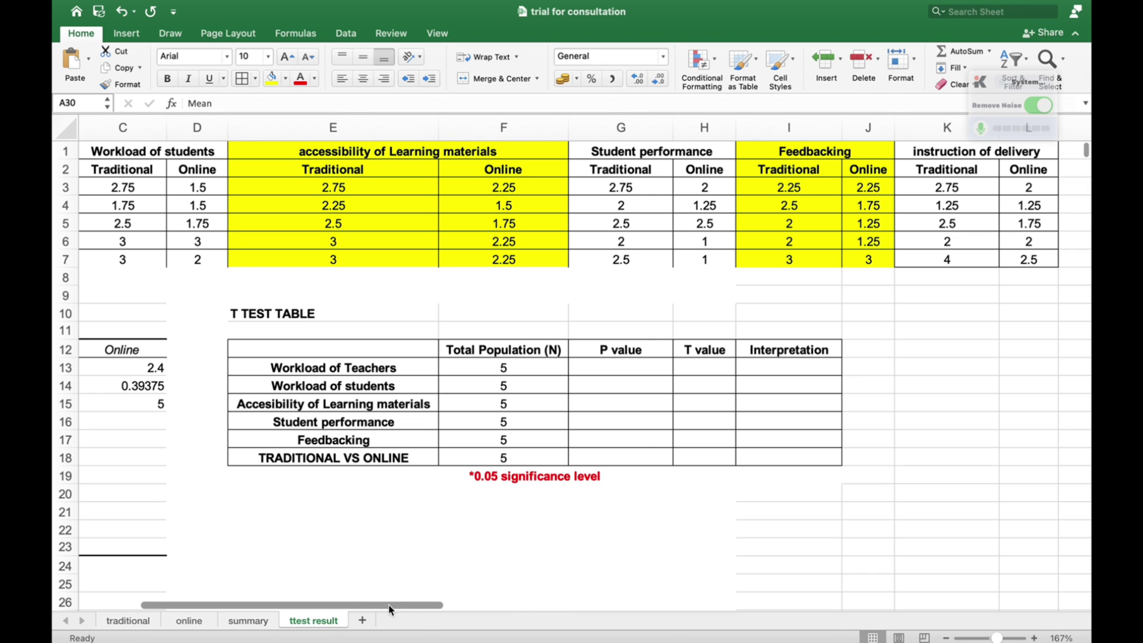
pyautogui.moveTo(387, 603); pyautogui.dragTo(336, 604)
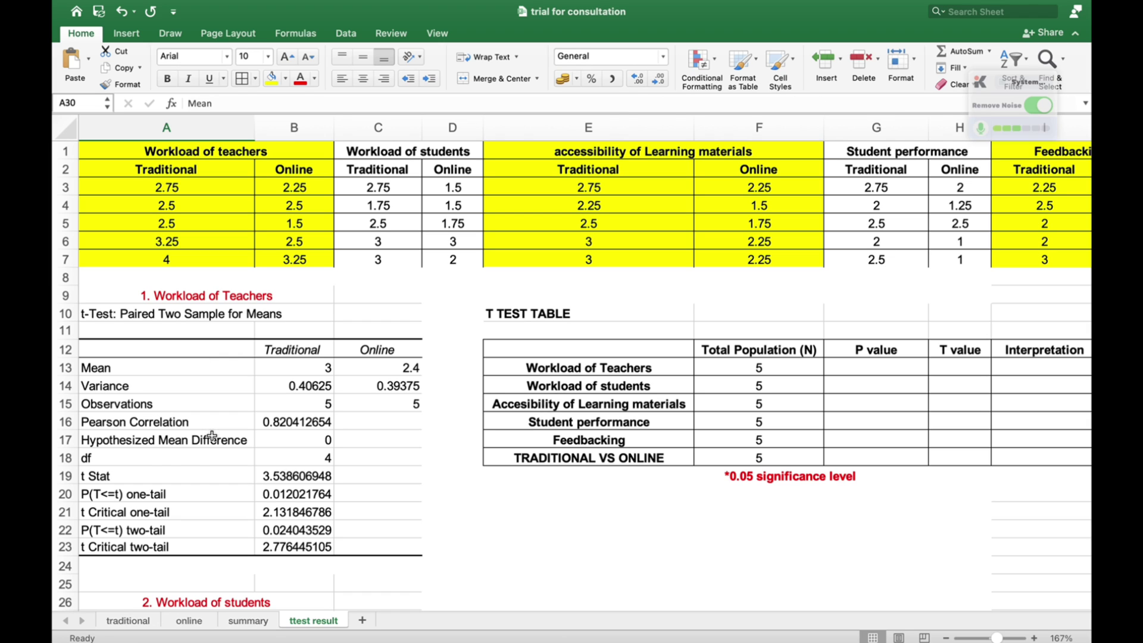
# Enter the Workload of Teachers t Stat as 3.53 in the T value column of the T TEST TABLE, cell H13.
pyautogui.click(282, 477)
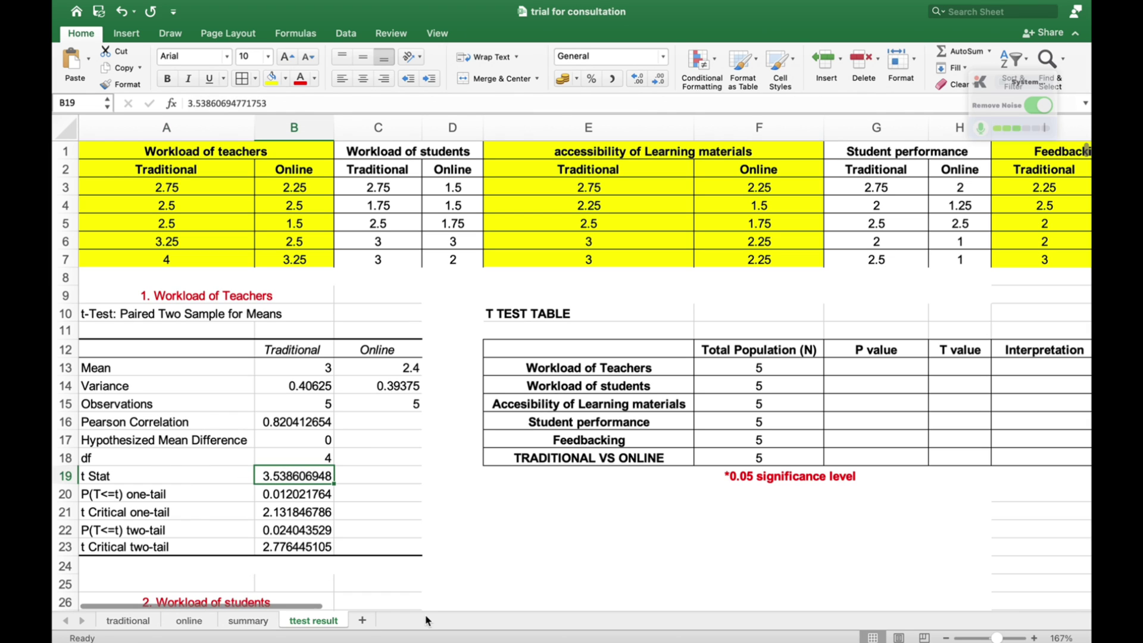
pyautogui.click(955, 366)
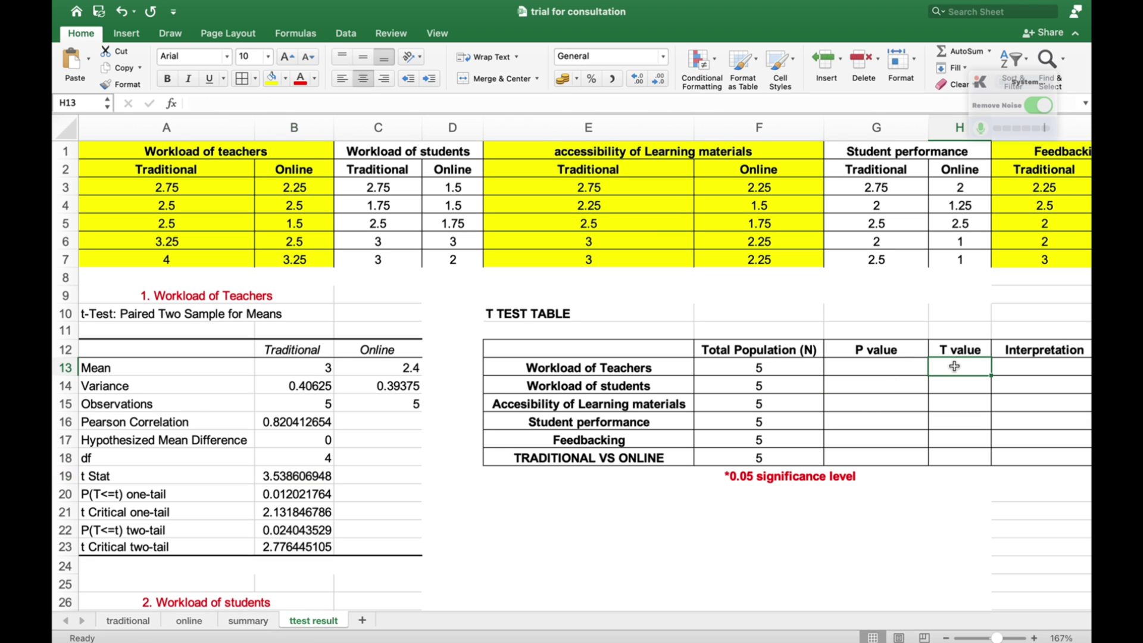
pyautogui.write('3.53')
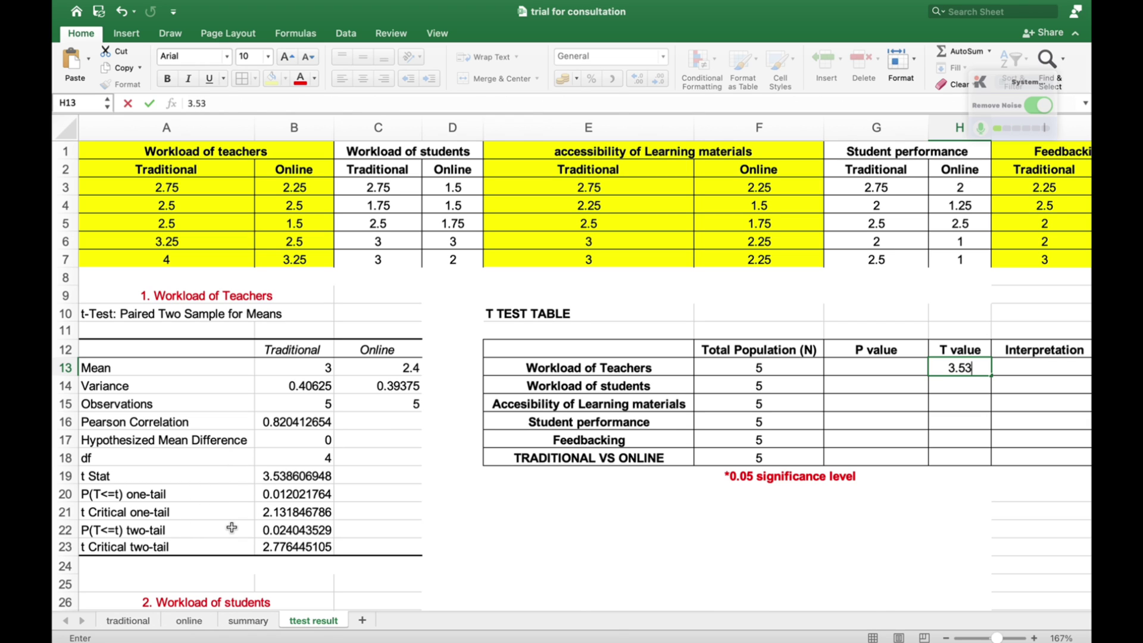
# Enter the Workload of Teachers two-tail P value as 0.024 in the T TEST TABLE, cell G13.
pyautogui.click(288, 534)
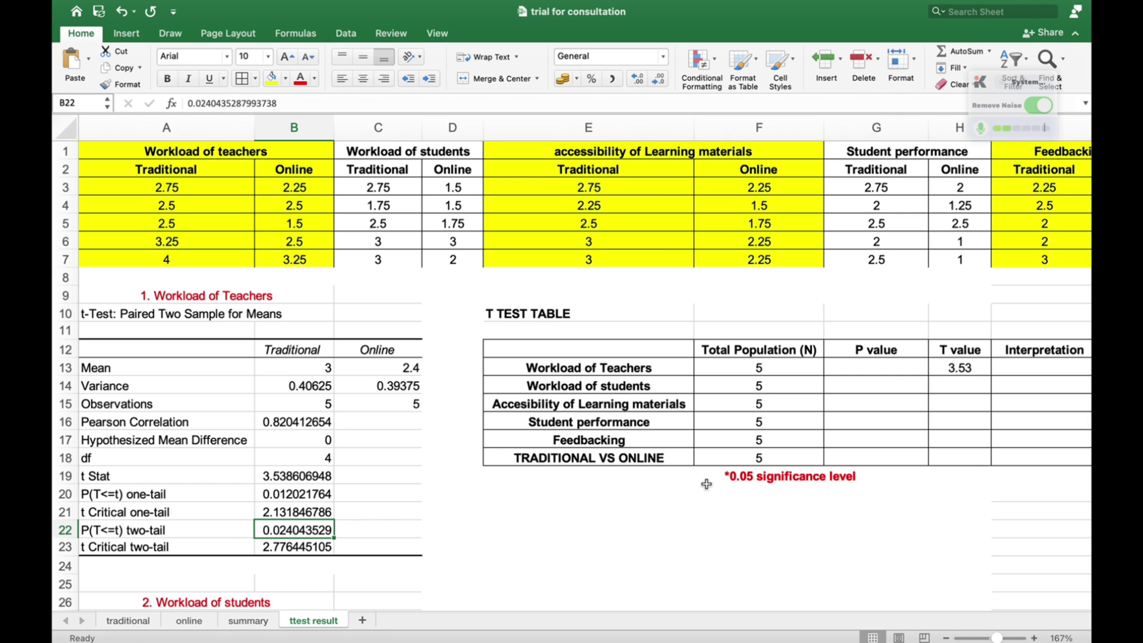
pyautogui.click(881, 368)
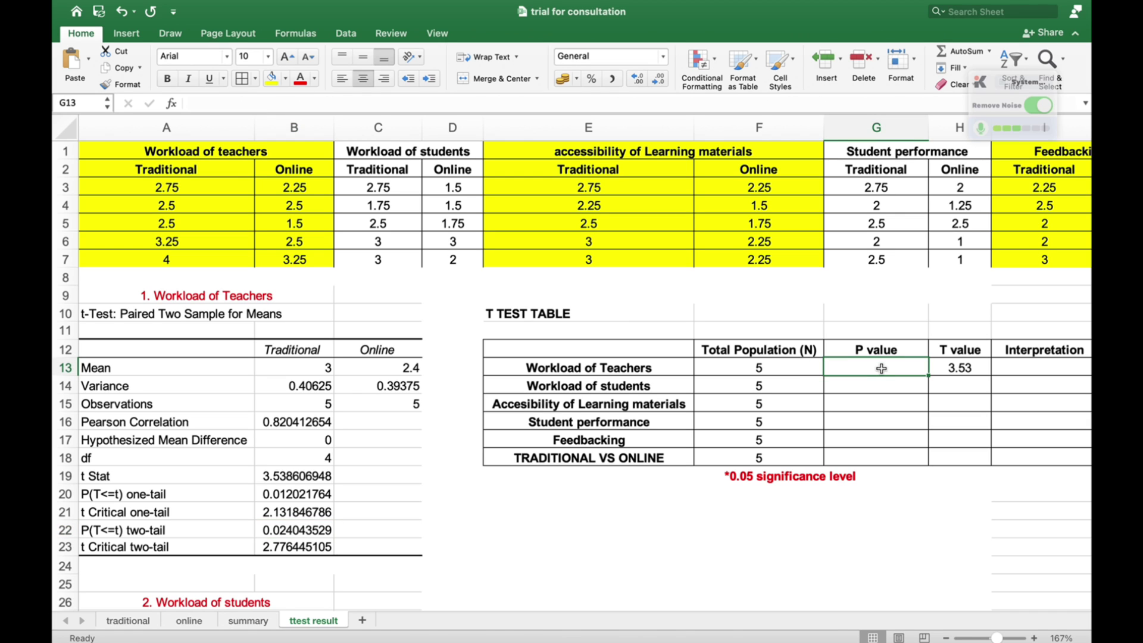
pyautogui.write('0.024')
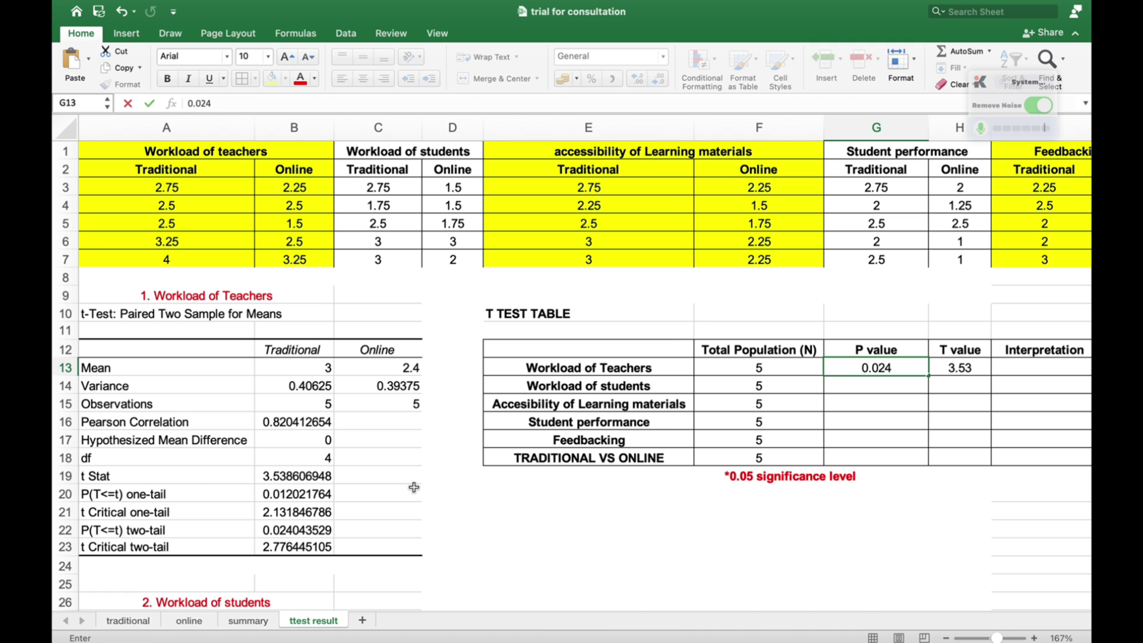
# Enter the Workload of students t Stat as 2.80 in the T value column of the T TEST TABLE, cell H14.
pyautogui.scroll(-5, 414, 488)
pyautogui.scroll(-1, 413, 488)
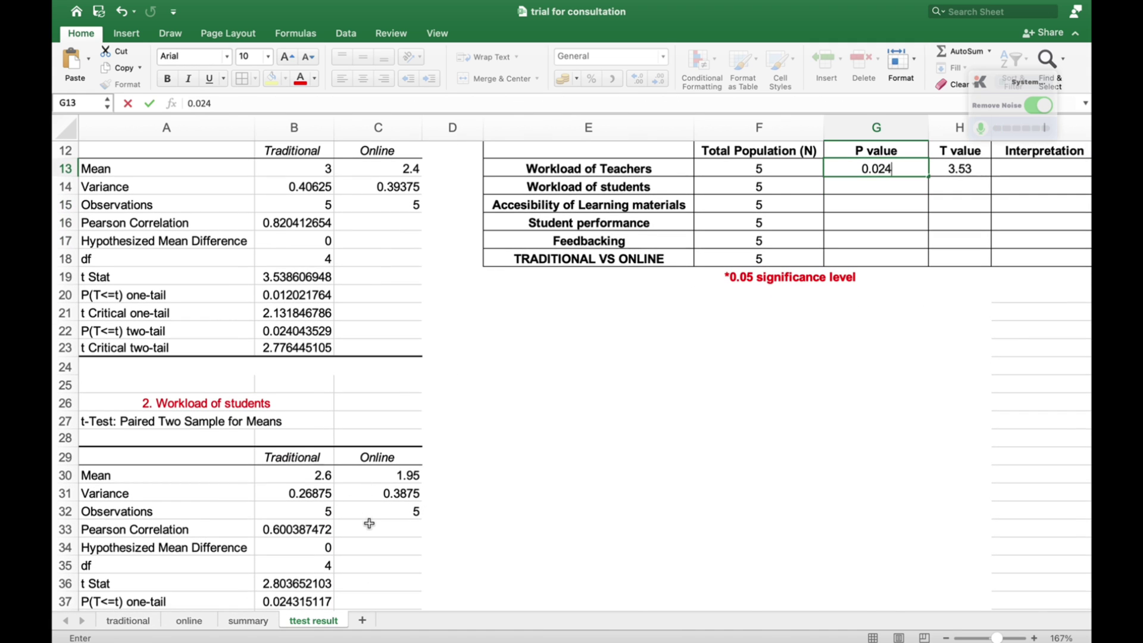
pyautogui.scroll(-3, 369, 518)
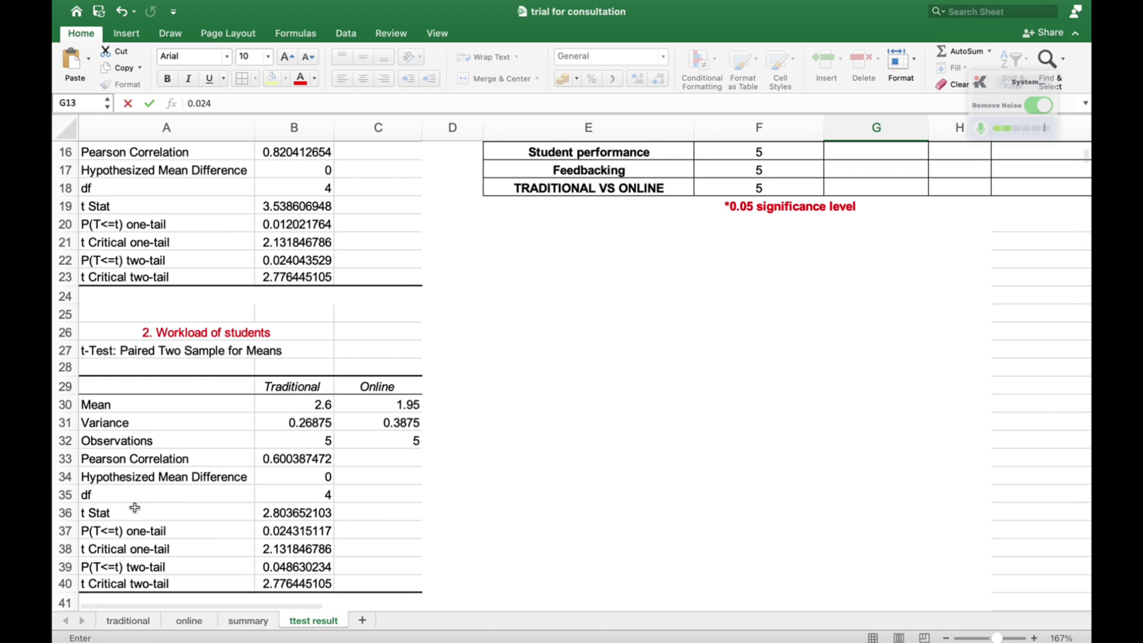
pyautogui.scroll(3, 677, 498)
pyautogui.press('Return')
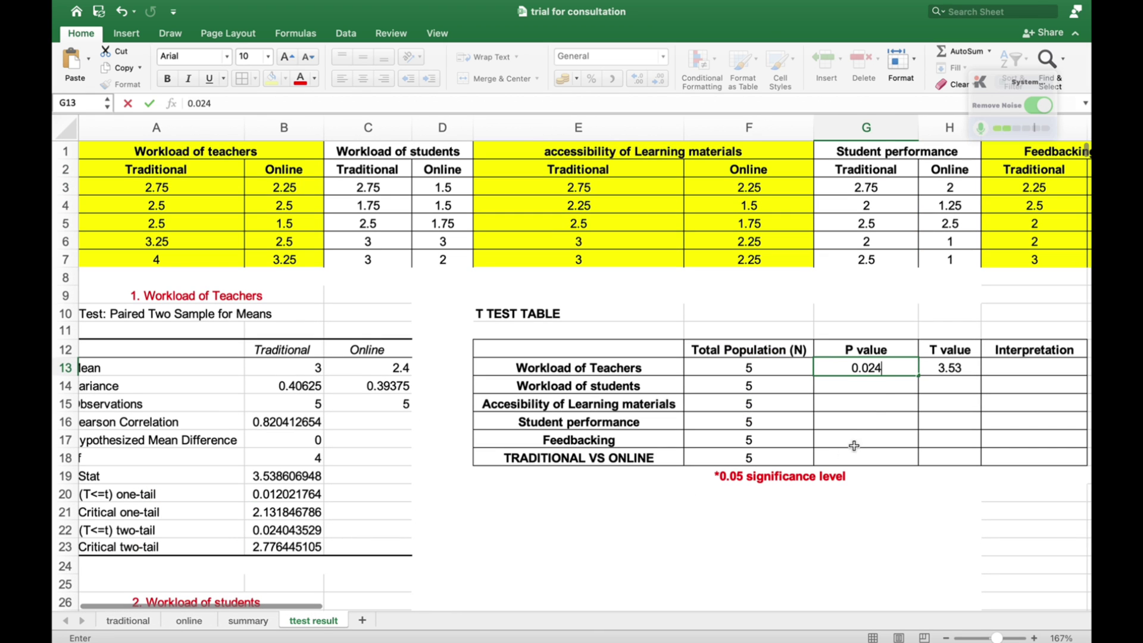
pyautogui.click(946, 392)
pyautogui.write('2.80')
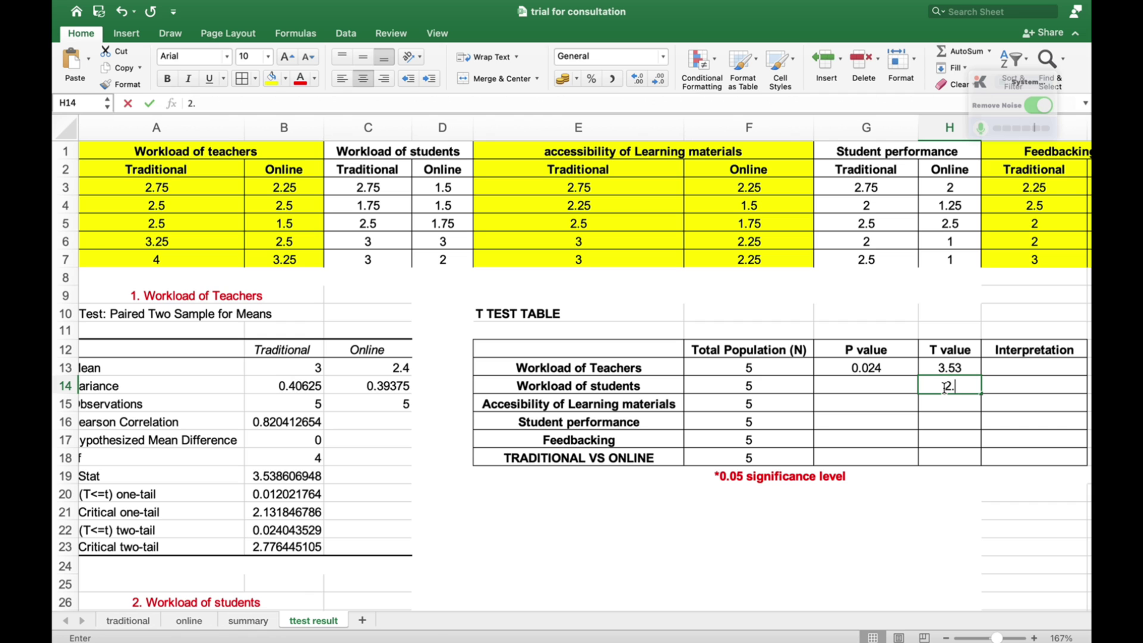
pyautogui.click(623, 443)
# Enter the Workload of students two-tail P value as 0.048 in the T TEST TABLE, cell G14.
pyautogui.scroll(-10, 624, 444)
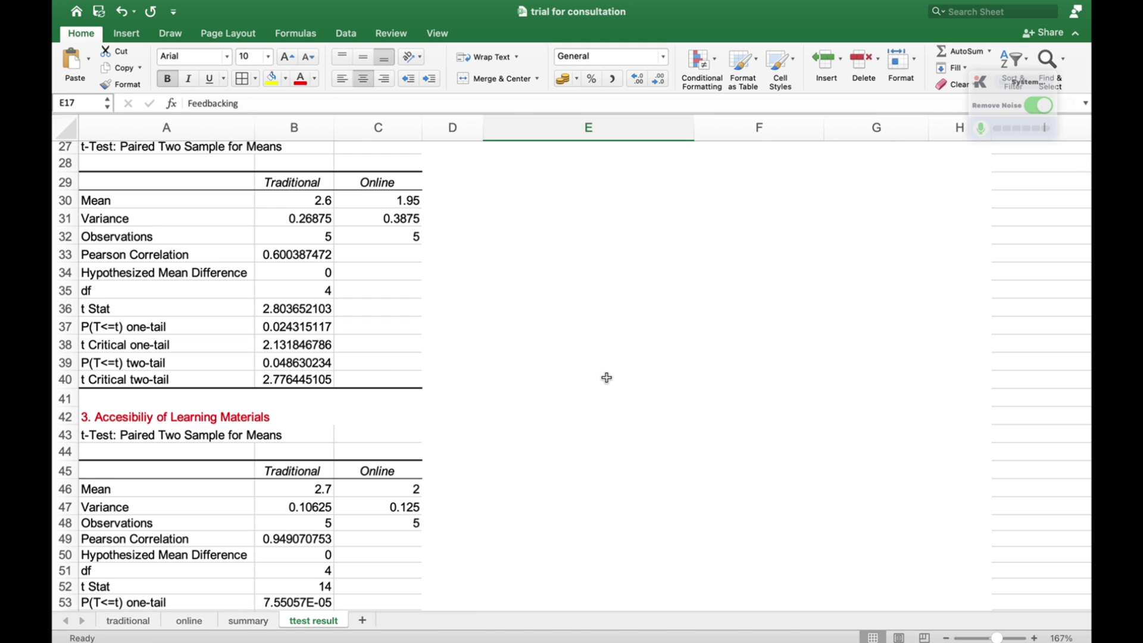
pyautogui.scroll(8, 607, 377)
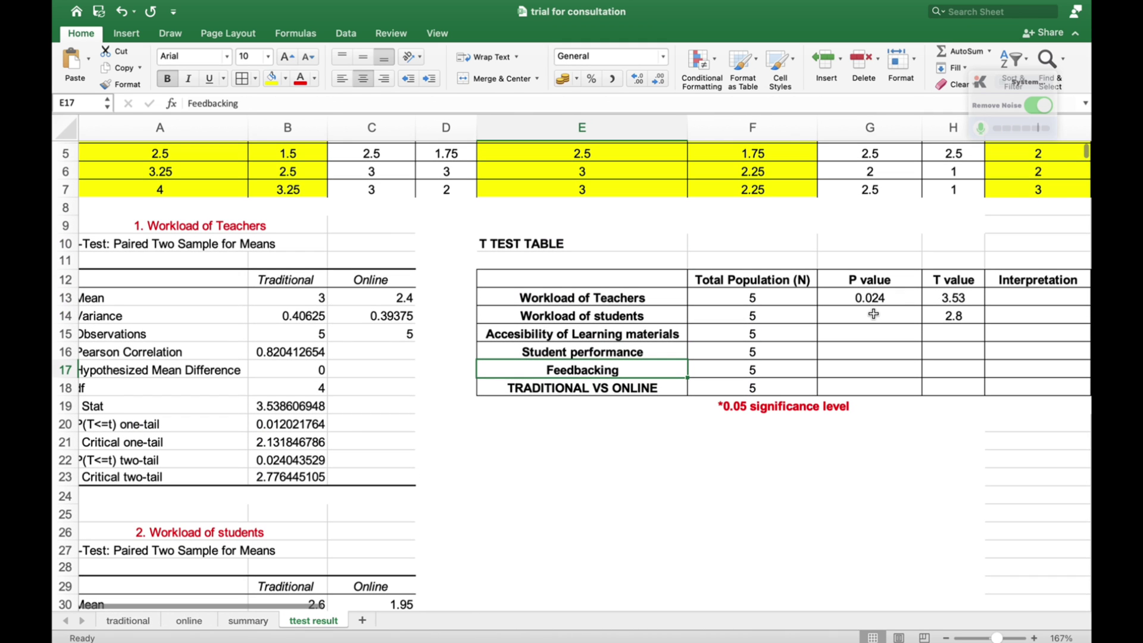
pyautogui.click(873, 314)
pyautogui.write('0.0')
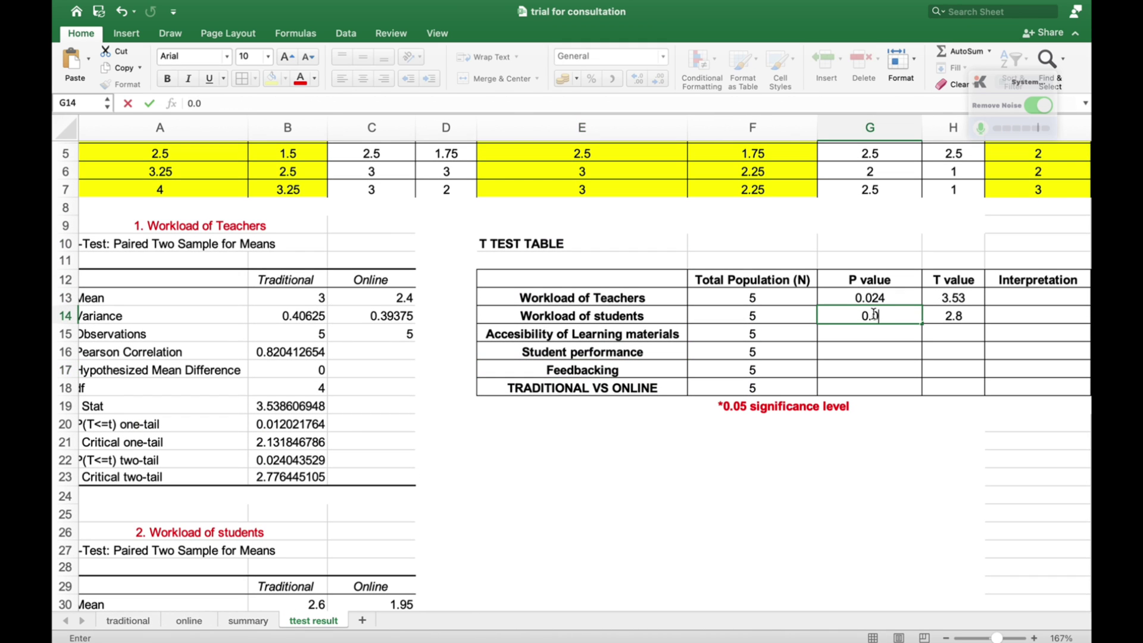
pyautogui.write('48')
pyautogui.click(837, 430)
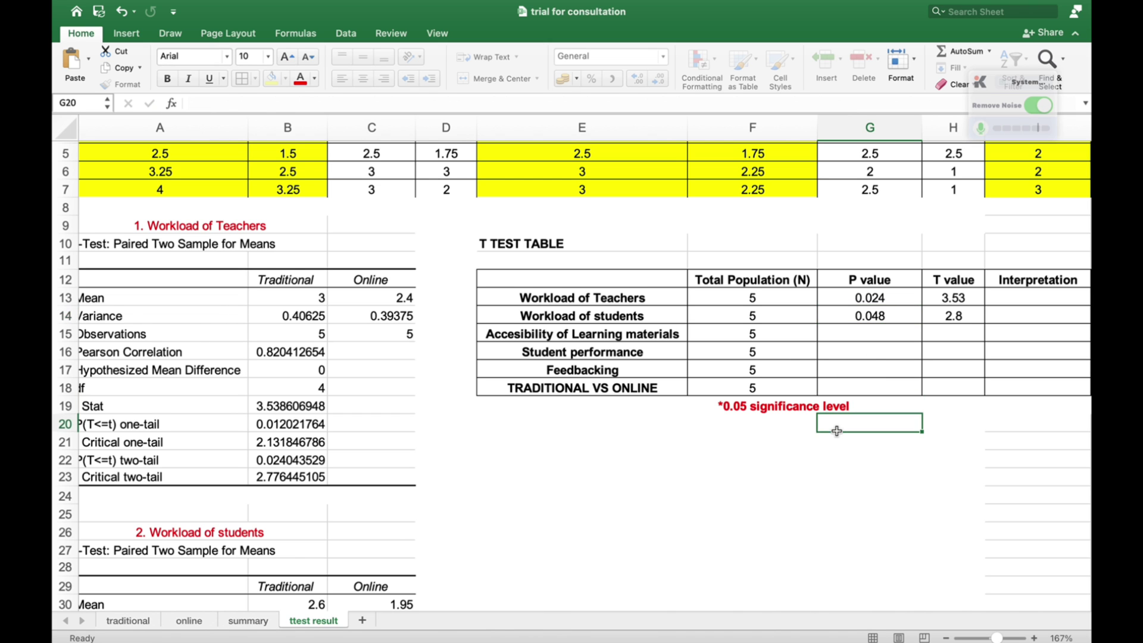
# Fill the Interpretation column with Reject Ho for Workload of Teachers through Student performance and Accept Ho for Feedbacking and Instruction of Delivery.
pyautogui.scroll(1, 948, 337)
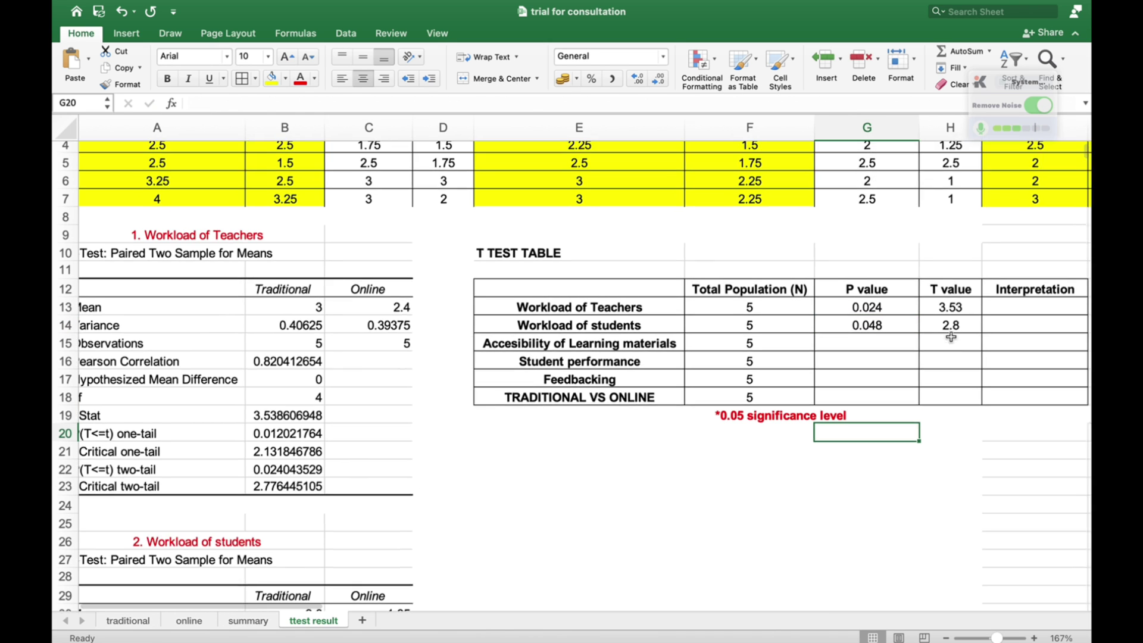
pyautogui.scroll(3, 951, 337)
pyautogui.scroll(-5, 948, 333)
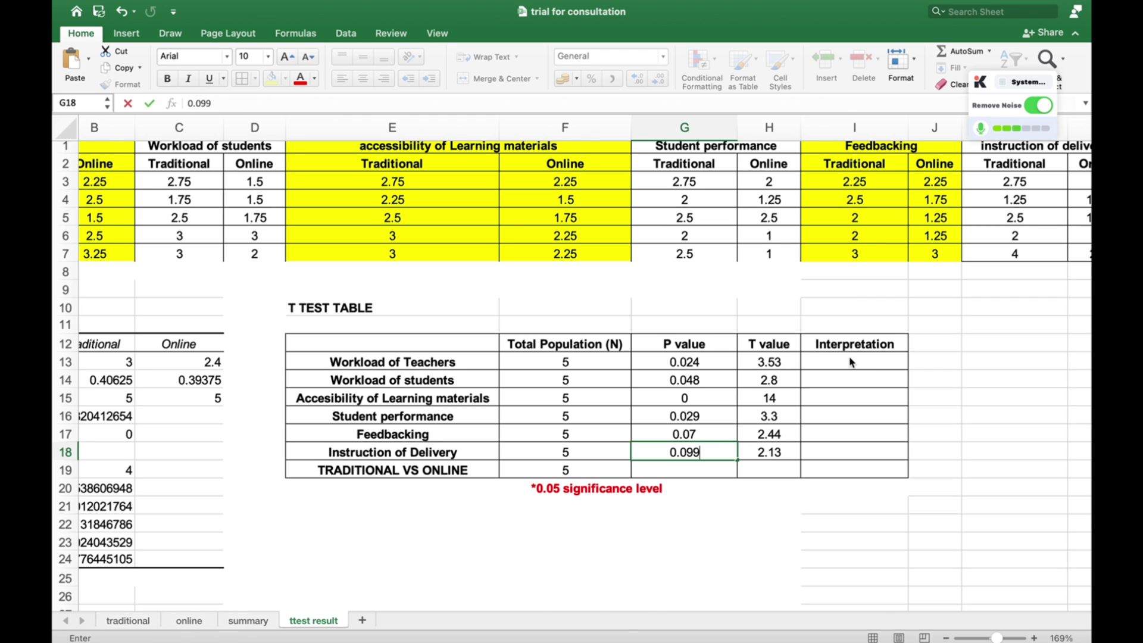
pyautogui.click(682, 366)
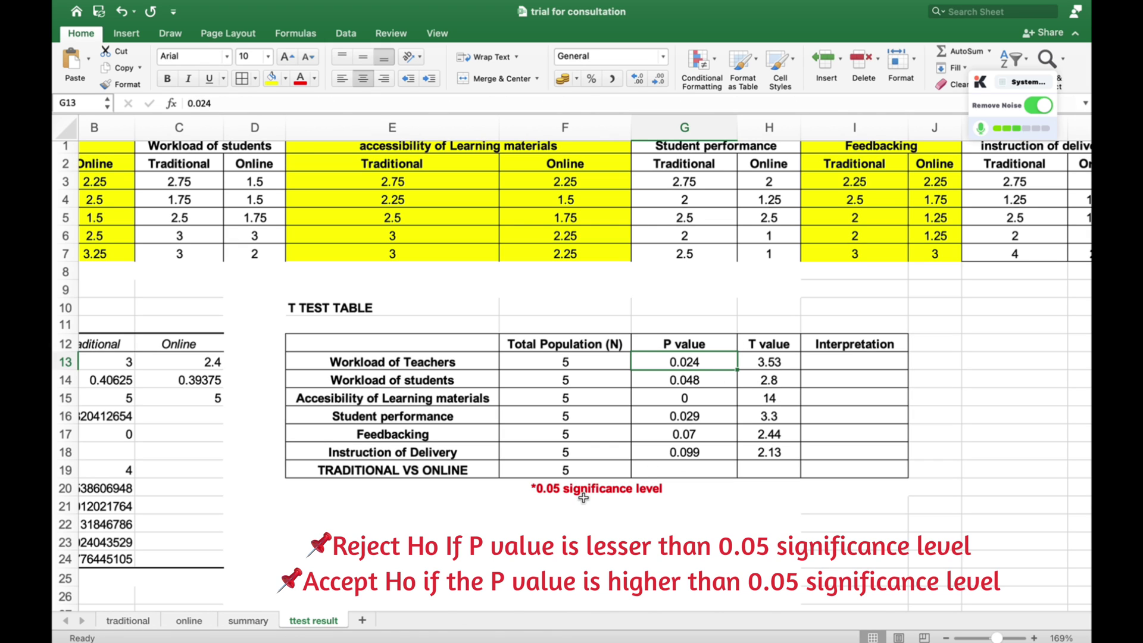
pyautogui.click(855, 365)
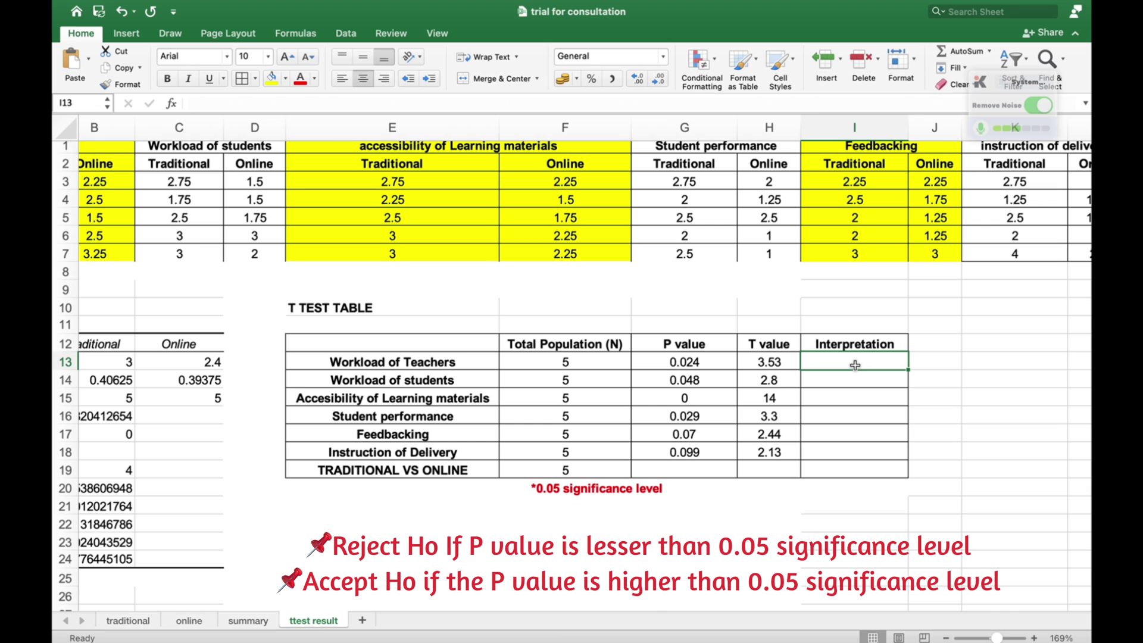
pyautogui.write('Reject Ho')
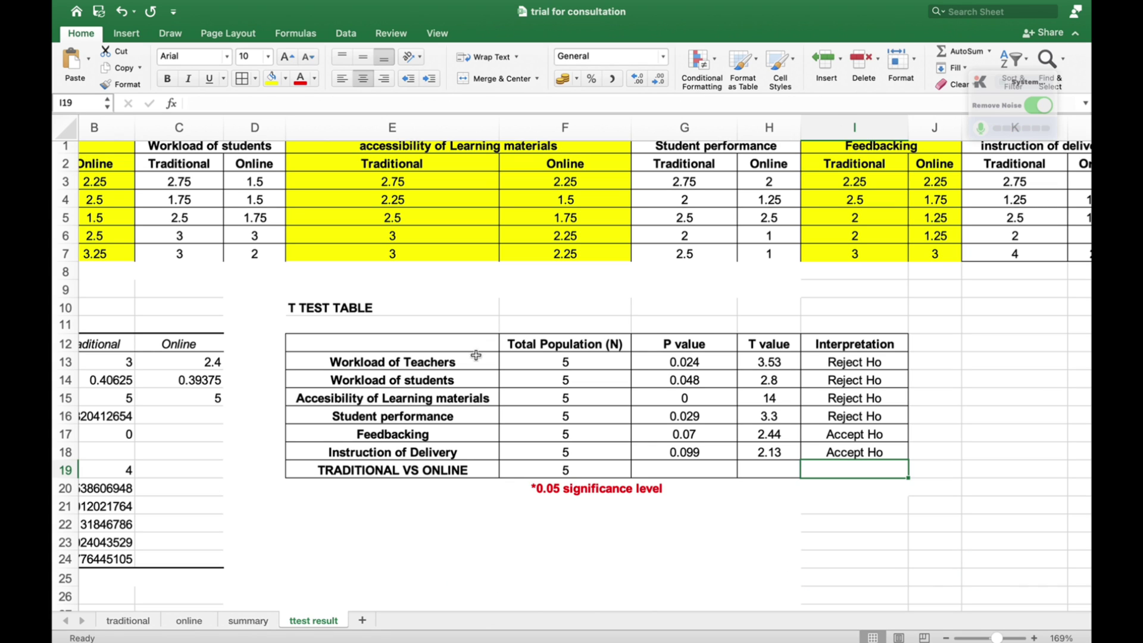
# Start a t-Test: Paired Two Sample for Means analysis on the summary sheet.
pyautogui.click(244, 621)
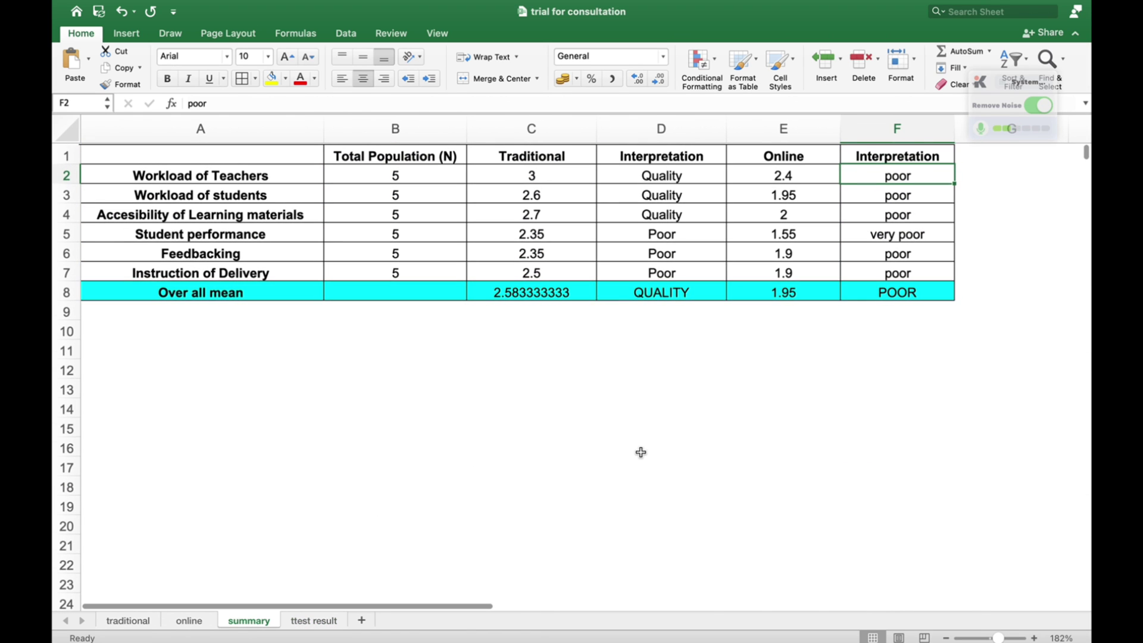
pyautogui.scroll(-1, 641, 453)
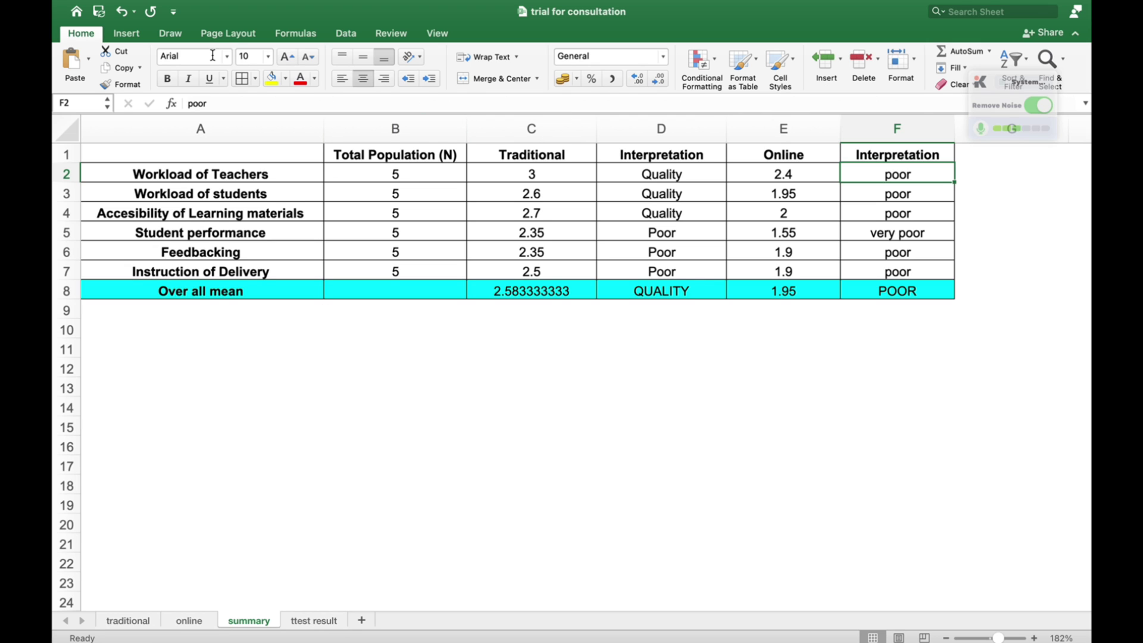
pyautogui.click(348, 33)
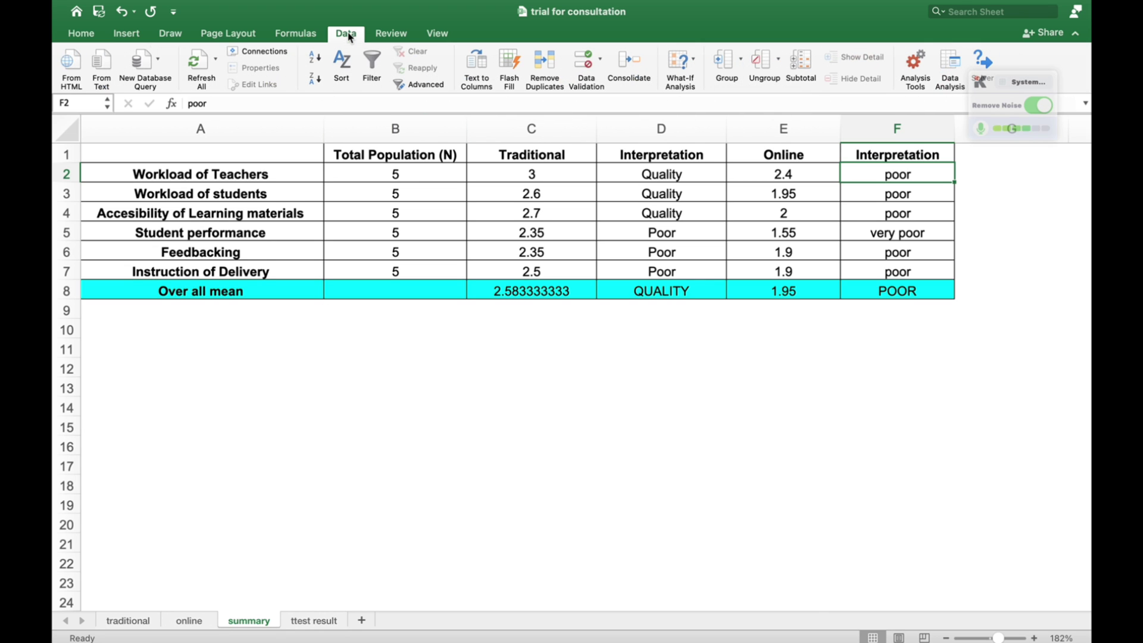
pyautogui.click(950, 63)
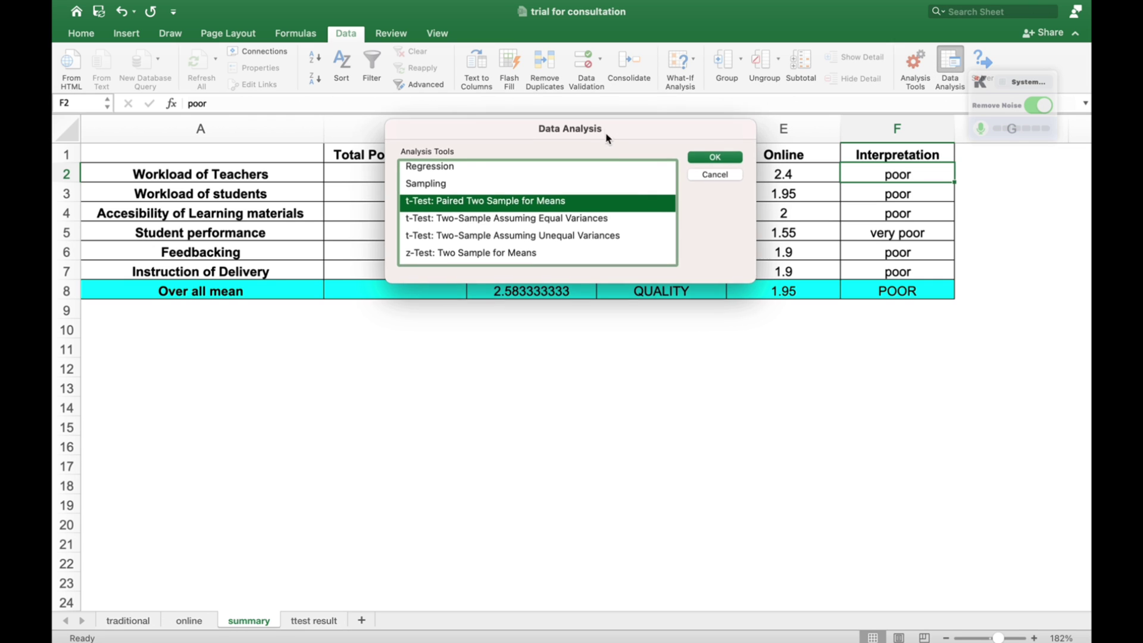
pyautogui.moveTo(607, 135); pyautogui.dragTo(604, 331)
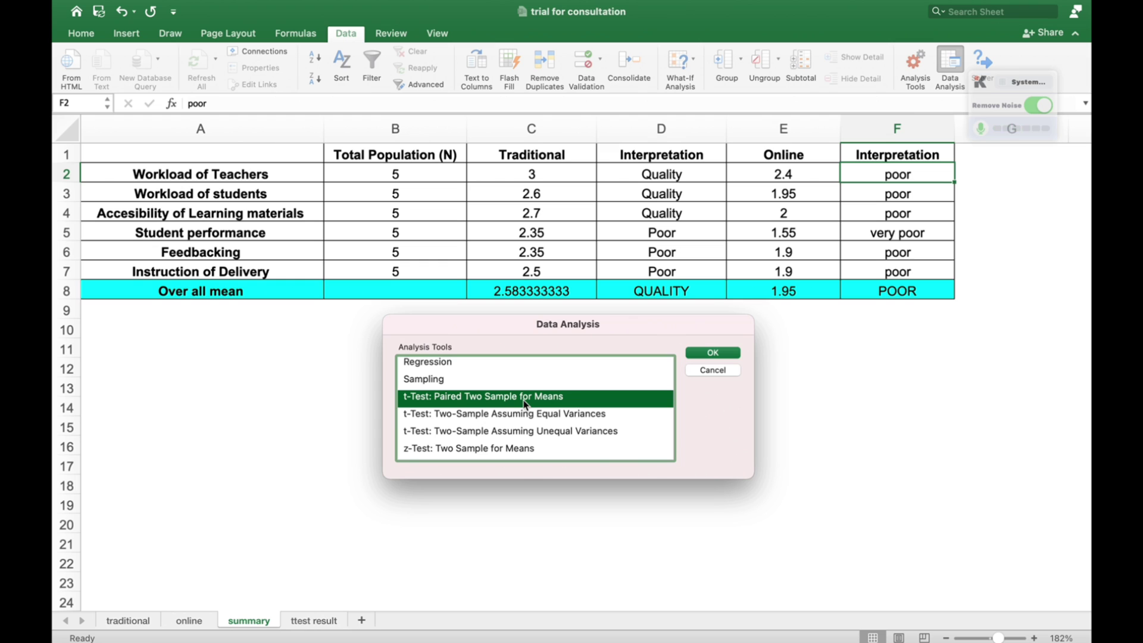
pyautogui.click(727, 353)
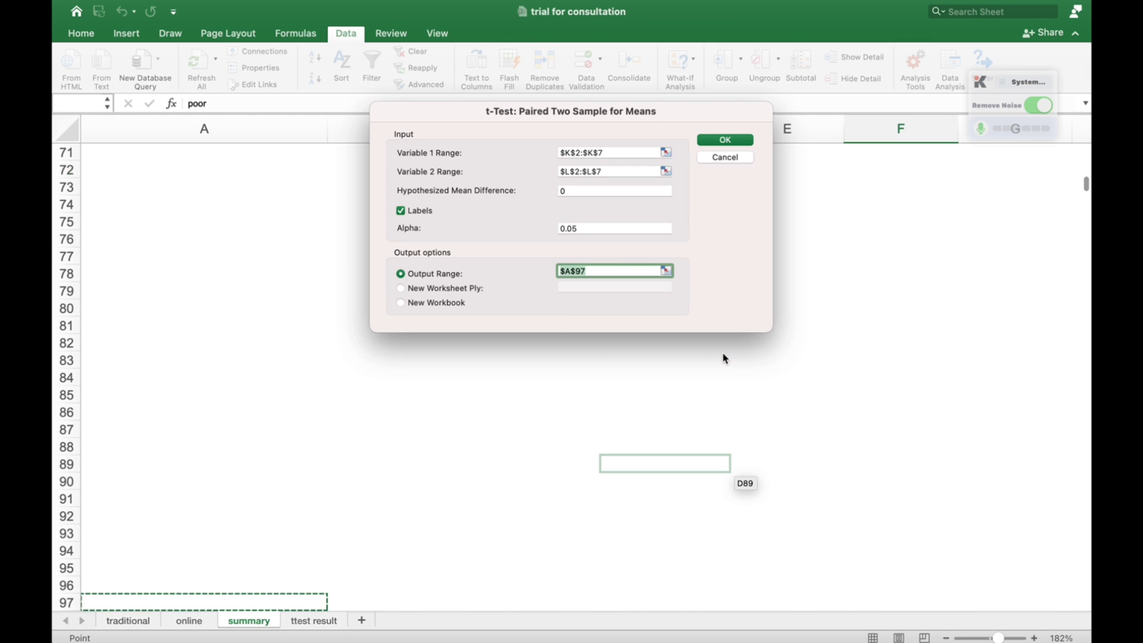
# Replace the Variable 1 range with the Traditional category means including the header, $C$1:$C$7, leaving out the overall mean.
pyautogui.moveTo(464, 113); pyautogui.dragTo(588, 327)
pyautogui.scroll(15, 409, 234)
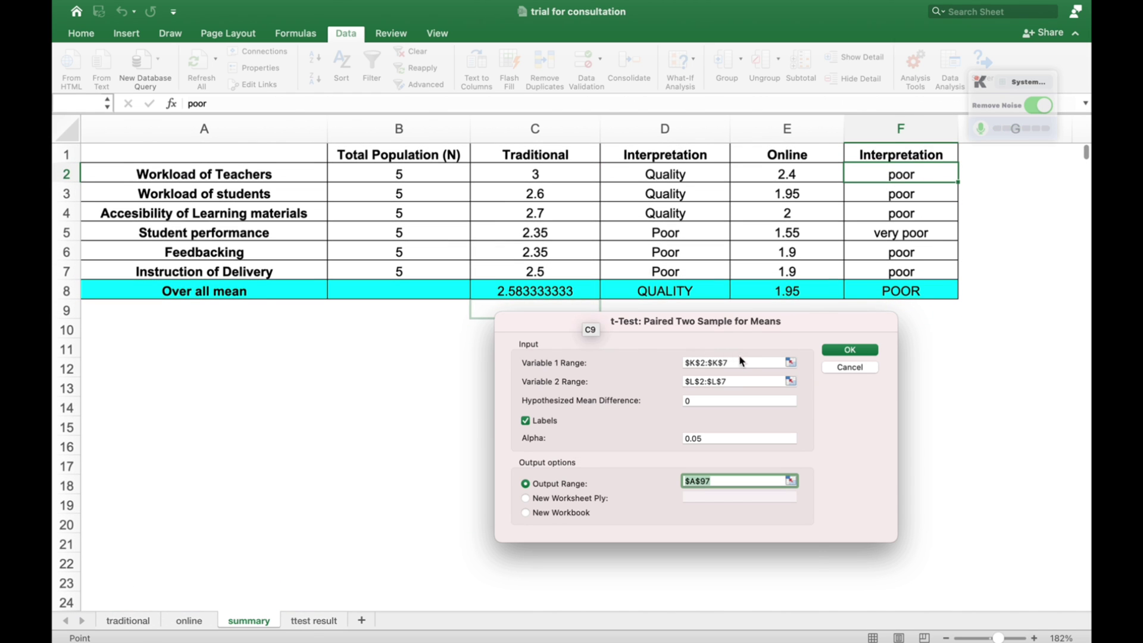
pyautogui.click(739, 364)
pyautogui.press('BackSpace')
pyautogui.press('BackSpace')
pyautogui.press('BackSpace')
pyautogui.press('BackSpace')
pyautogui.press('BackSpace')
pyautogui.press('BackSpace')
pyautogui.press('BackSpace')
pyautogui.press('BackSpace')
pyautogui.press('BackSpace')
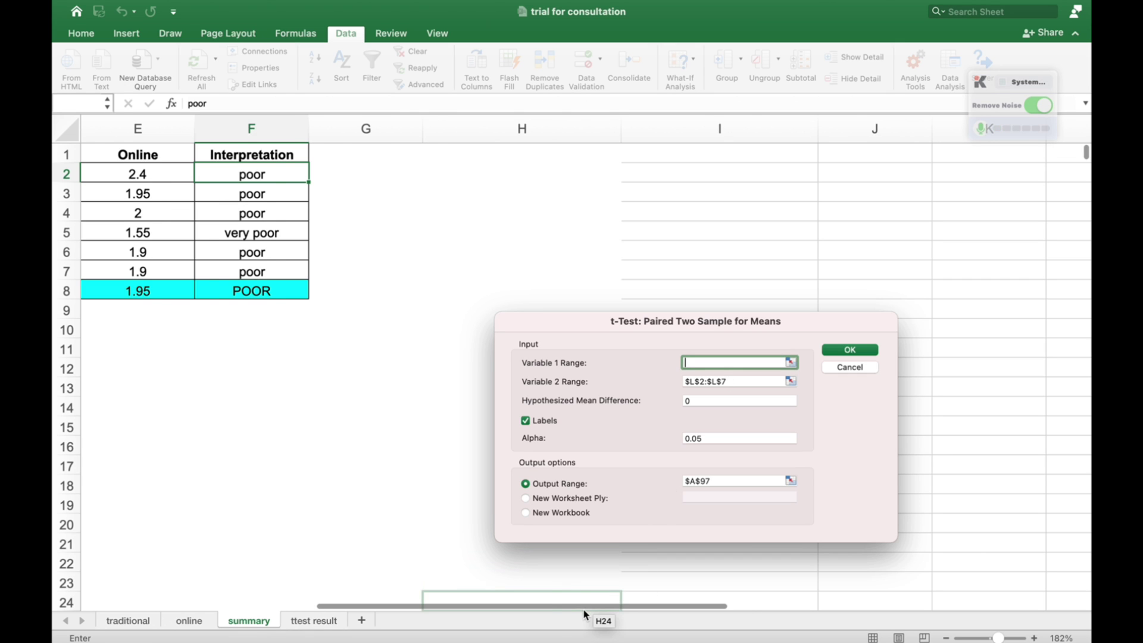
pyautogui.hscroll(-2, 524, 607)
pyautogui.hscroll(-3, 524, 607)
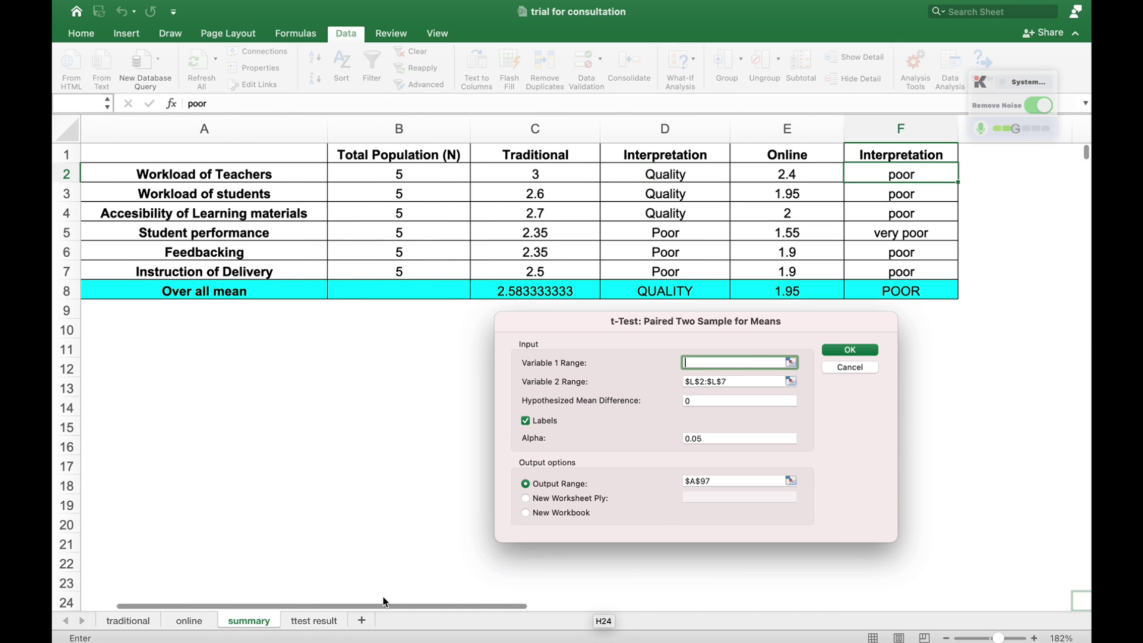
pyautogui.click(570, 158)
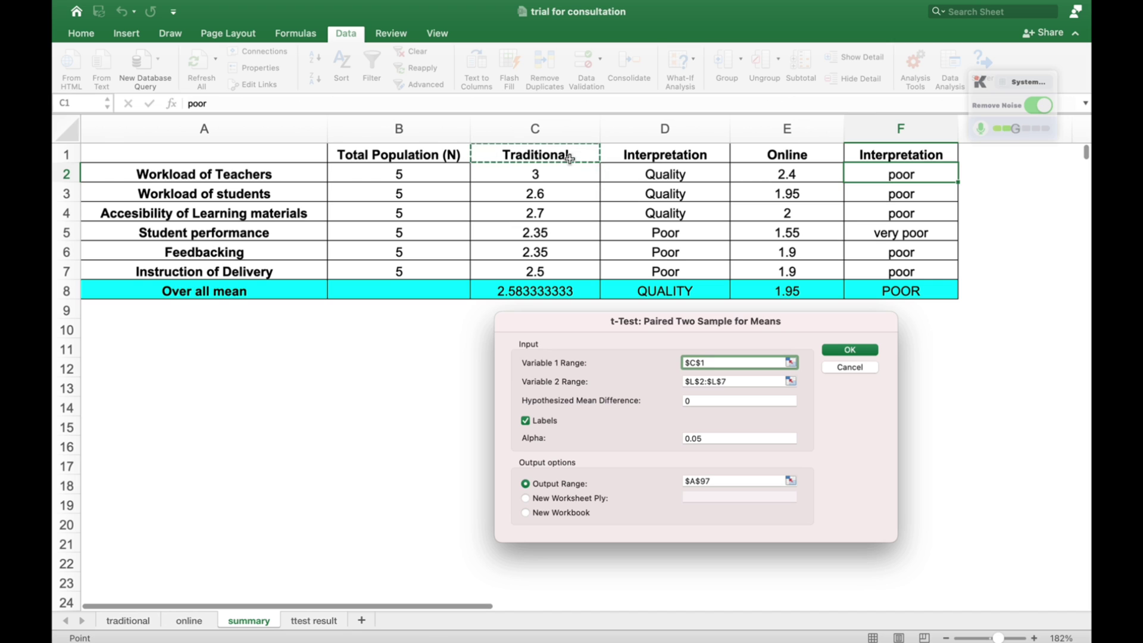
pyautogui.hotkey('shift', 'Down')
pyautogui.hotkey('shift', 'Down')
pyautogui.hotkey('shift', 'Down')
pyautogui.hotkey('shift', 'Down')
pyautogui.hotkey('shift', 'Down')
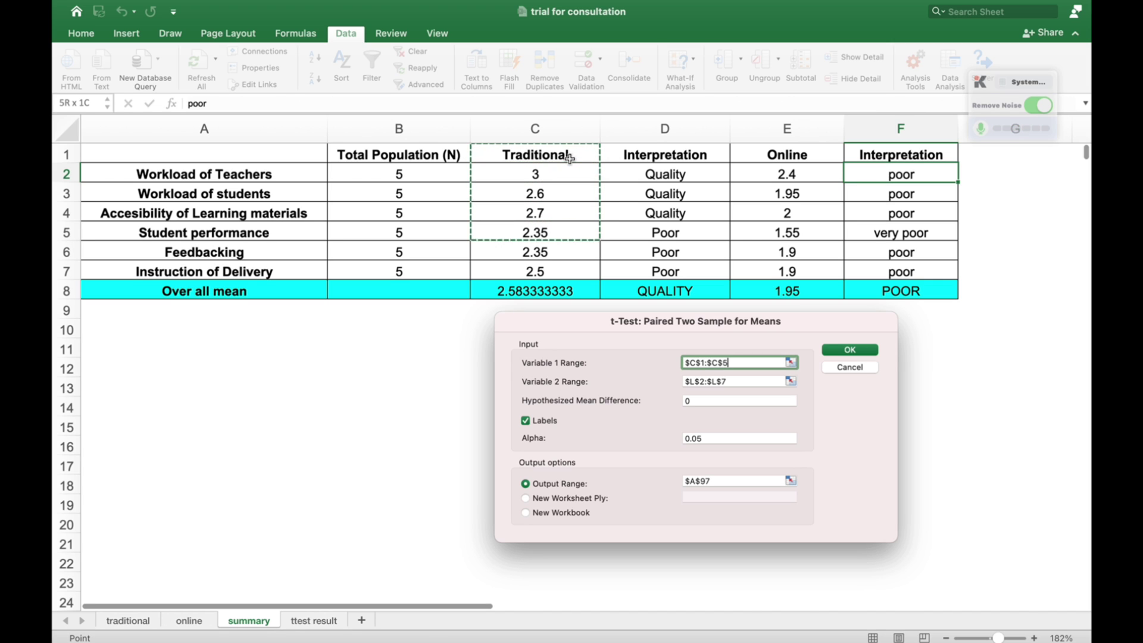
pyautogui.hotkey('shift', 'Down')
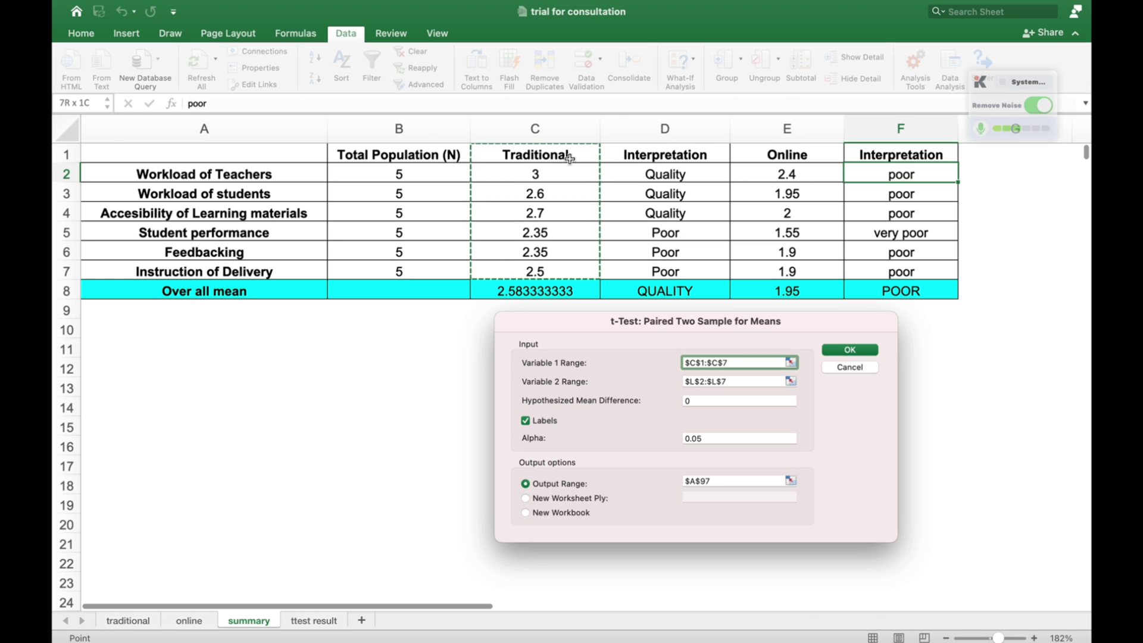
# Replace the Variable 2 range with the Online category means including the header, $E$1:$E$7.
pyautogui.click(736, 379)
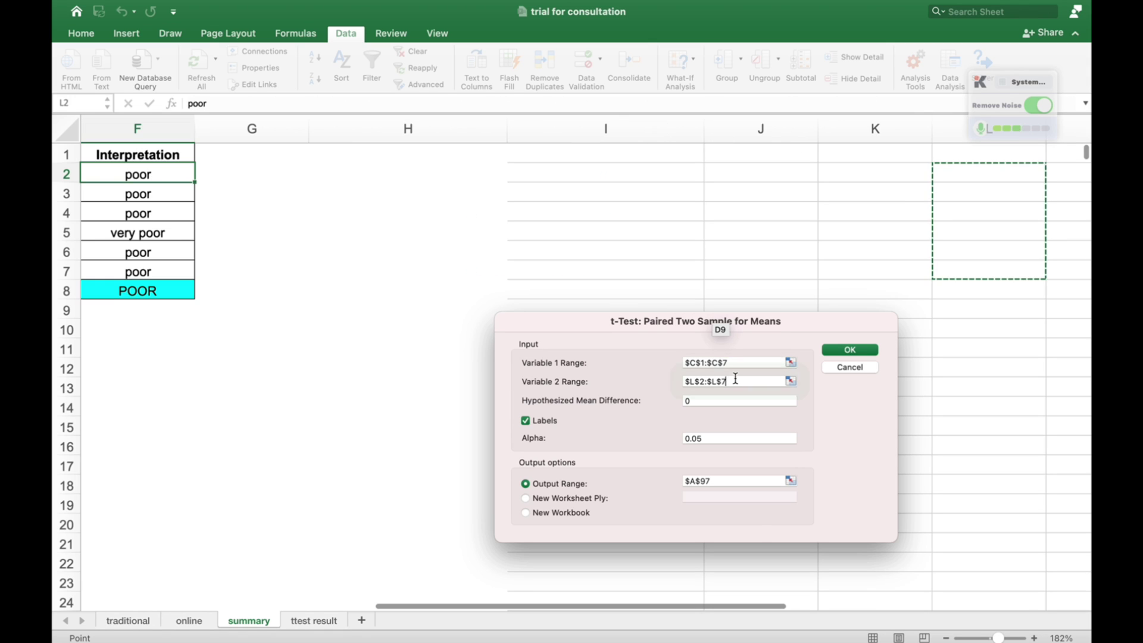
pyautogui.press('BackSpace')
pyautogui.press('BackSpace')
pyautogui.press('BackSpace')
pyautogui.press('BackSpace')
pyautogui.press('BackSpace')
pyautogui.press('BackSpace')
pyautogui.press('BackSpace')
pyautogui.press('BackSpace')
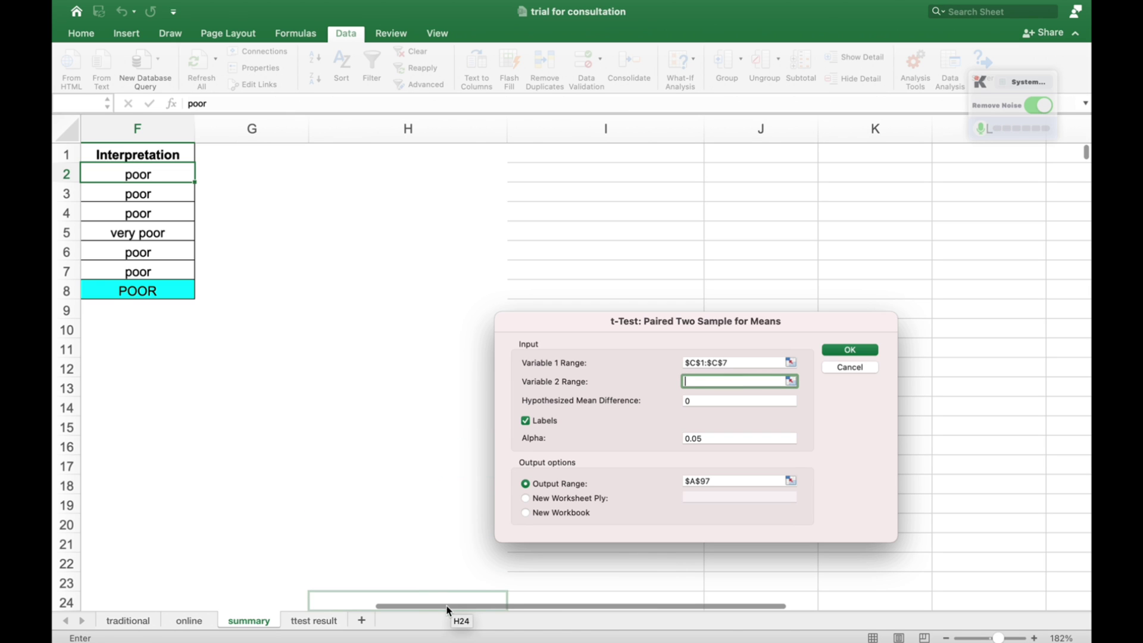
pyautogui.hscroll(-2, 410, 609)
pyautogui.hscroll(-2, 411, 608)
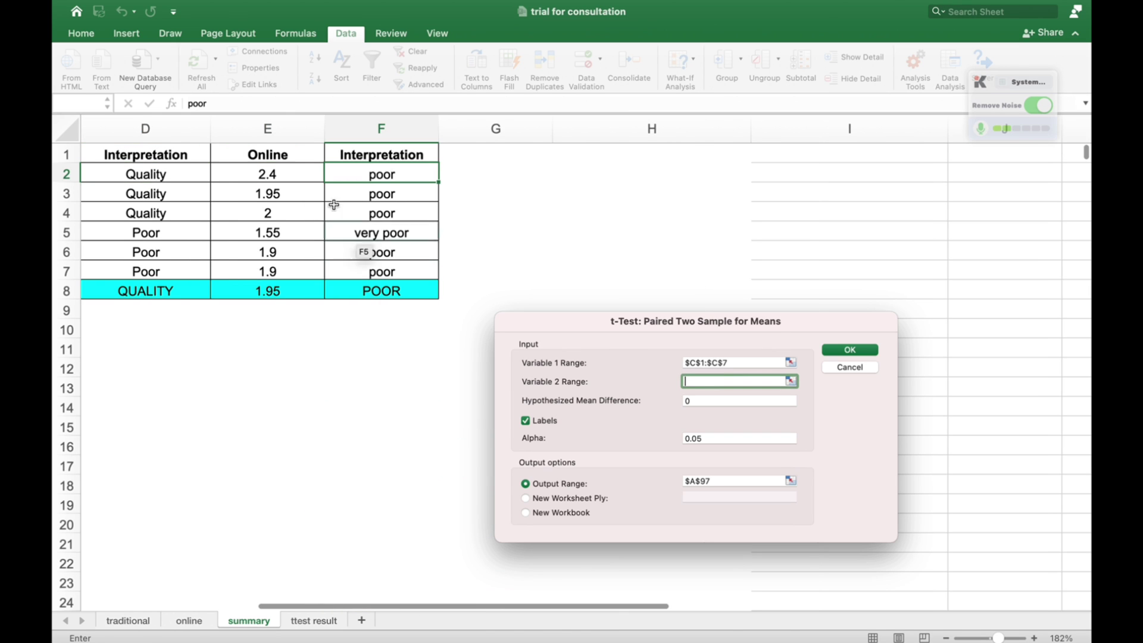
pyautogui.click(280, 155)
pyautogui.hotkey('shift', 'Down')
pyautogui.hotkey('shift', 'Down')
pyautogui.hotkey('shift', 'Down')
pyautogui.hotkey('shift', 'Down')
pyautogui.hotkey('shift', 'Down')
pyautogui.hotkey('shift', 'Down')
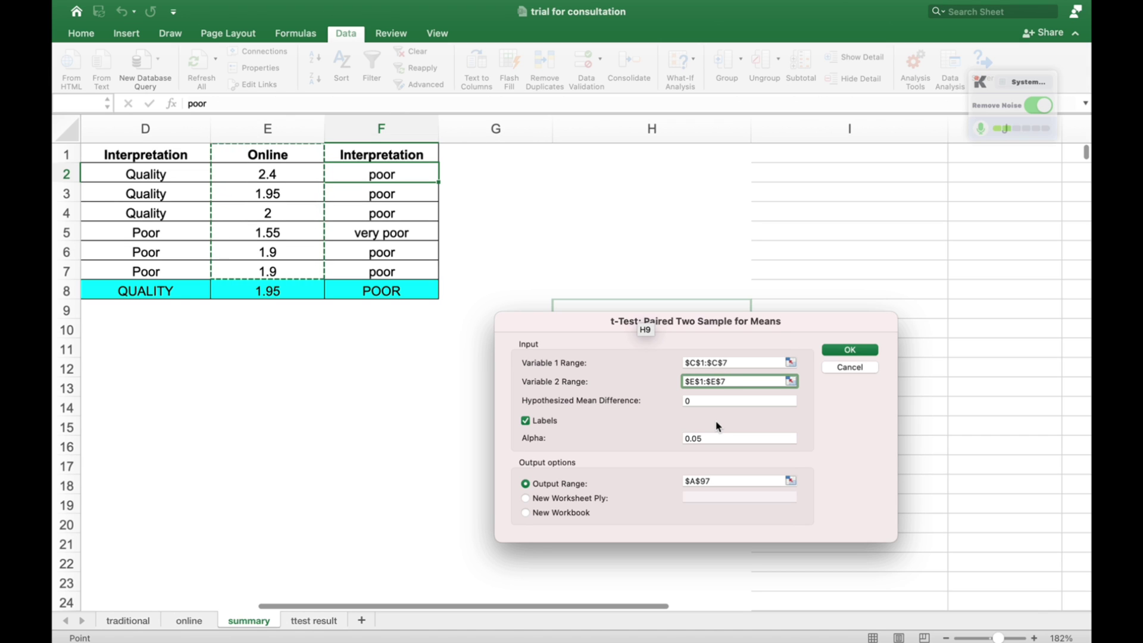
# Set the t-test output range to $A$11 below the summary table and run the analysis.
pyautogui.click(733, 481)
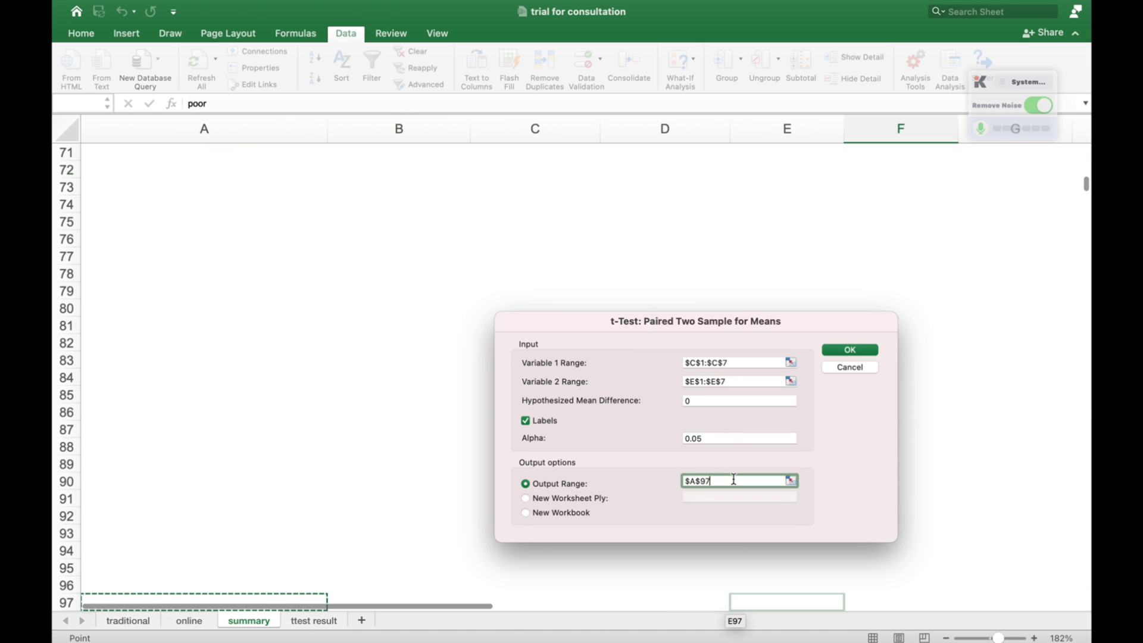
pyautogui.press('BackSpace')
pyautogui.press('BackSpace')
pyautogui.press('BackSpace')
pyautogui.press('BackSpace')
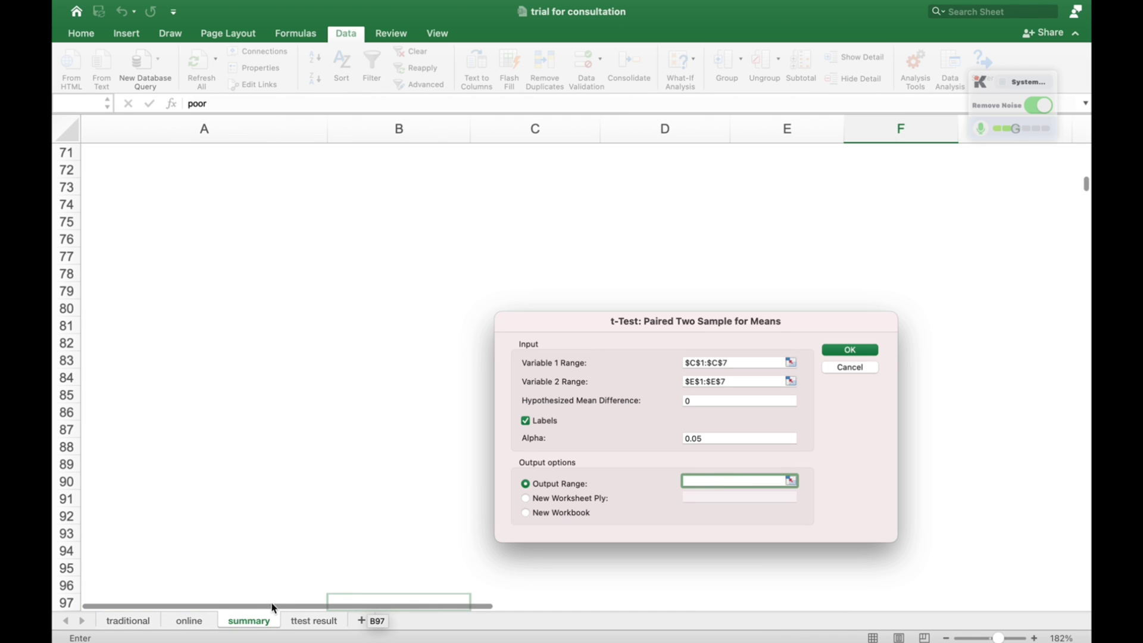
pyautogui.scroll(1, 217, 443)
pyautogui.scroll(15, 217, 443)
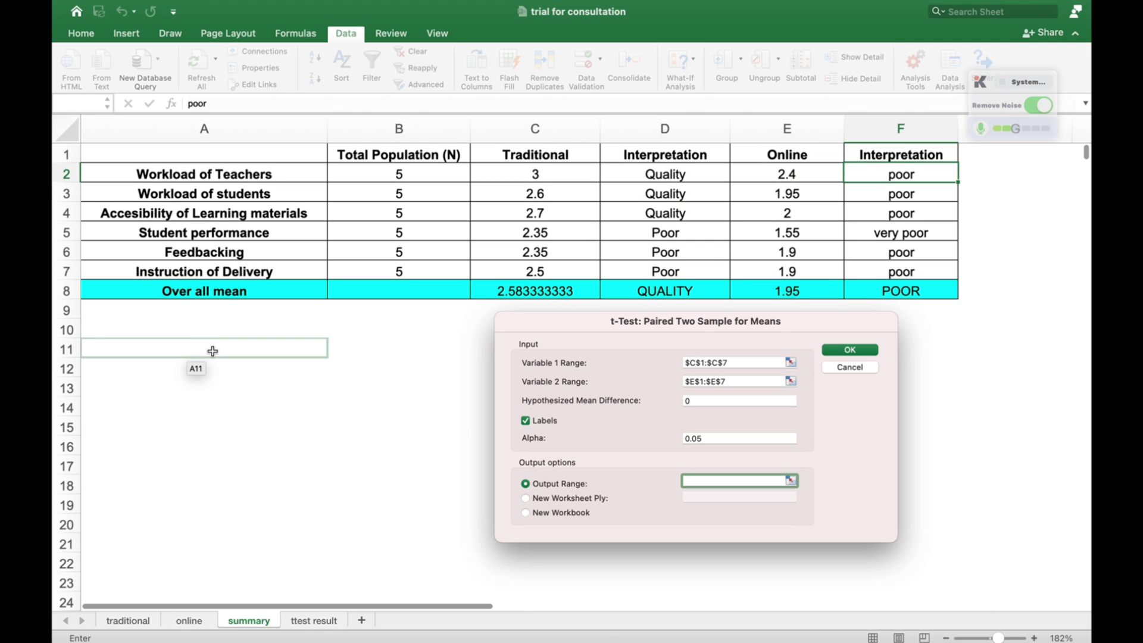
pyautogui.click(212, 351)
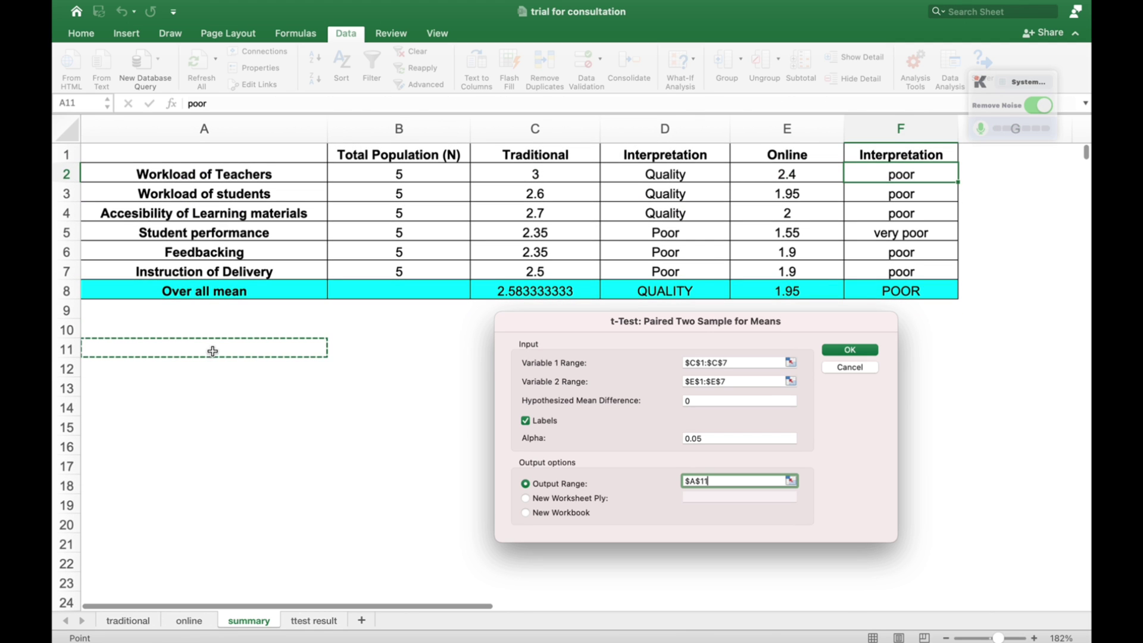
pyautogui.click(860, 351)
pyautogui.scroll(-3, 759, 406)
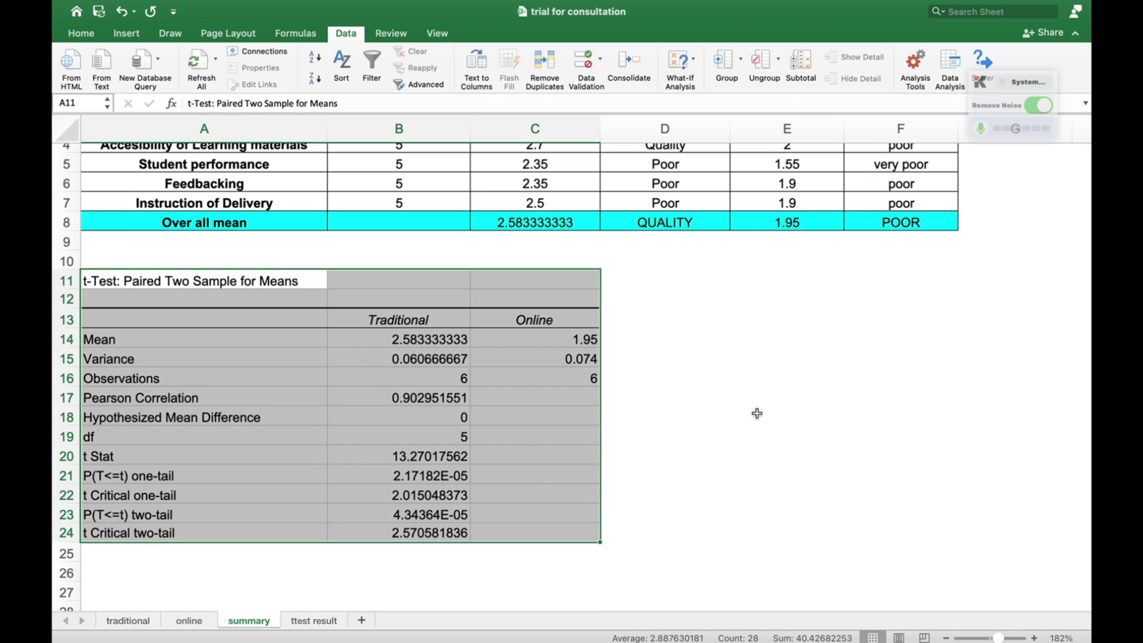
pyautogui.click(707, 440)
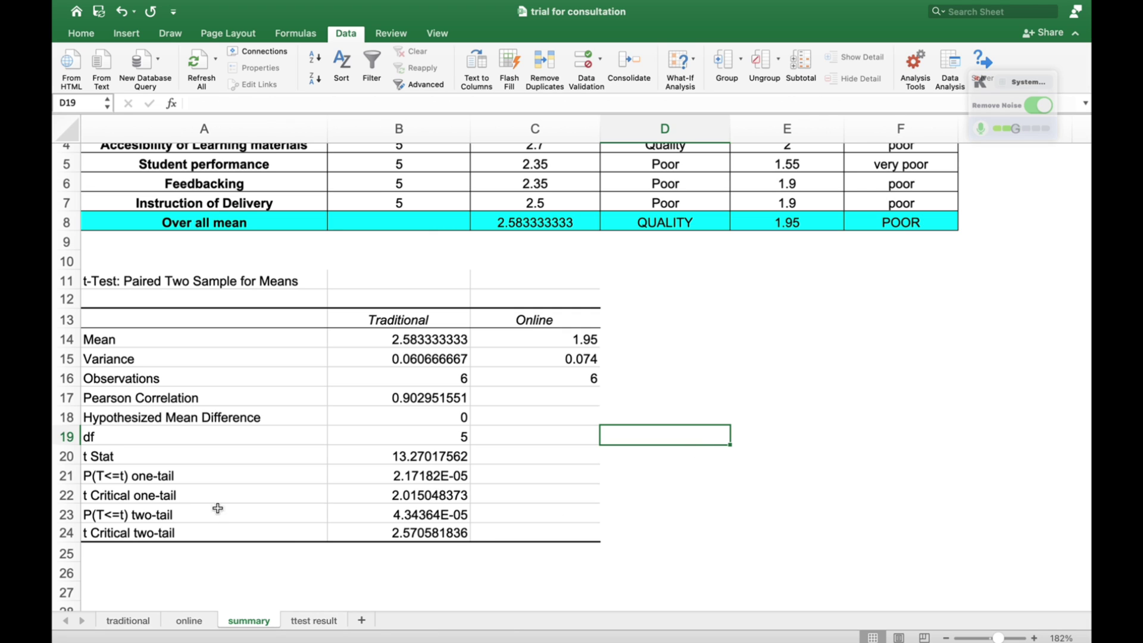
# Carry the overall t Stat and two-tail p value into the TRADITIONAL VS ONLINE row as T value 13.2 and P value 0.000043.
pyautogui.click(393, 456)
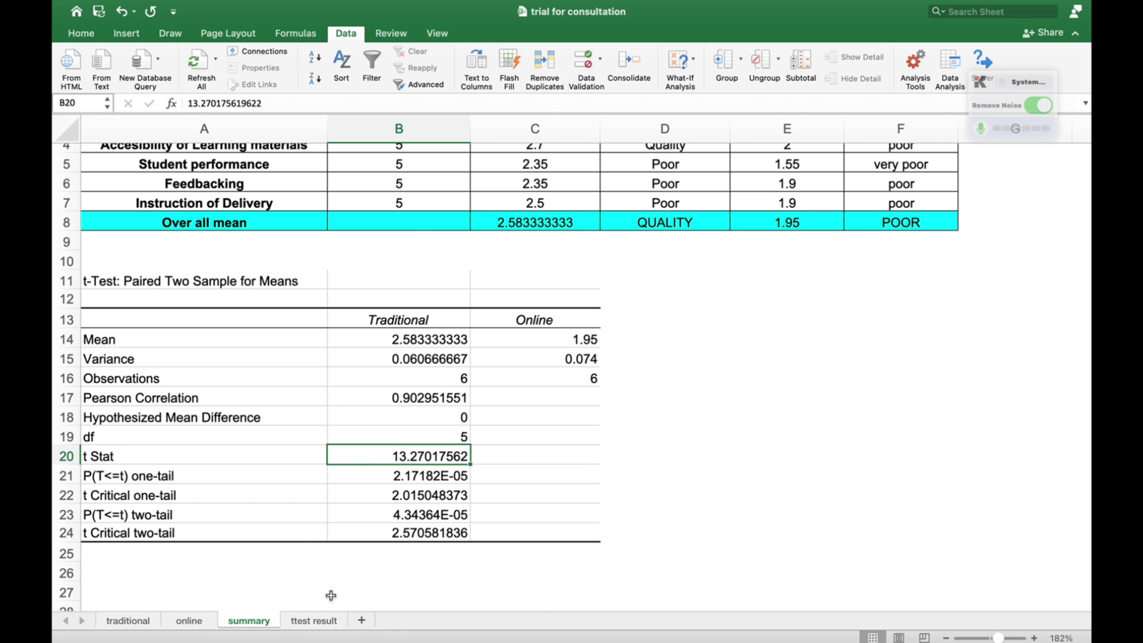
pyautogui.click(314, 620)
pyautogui.click(723, 480)
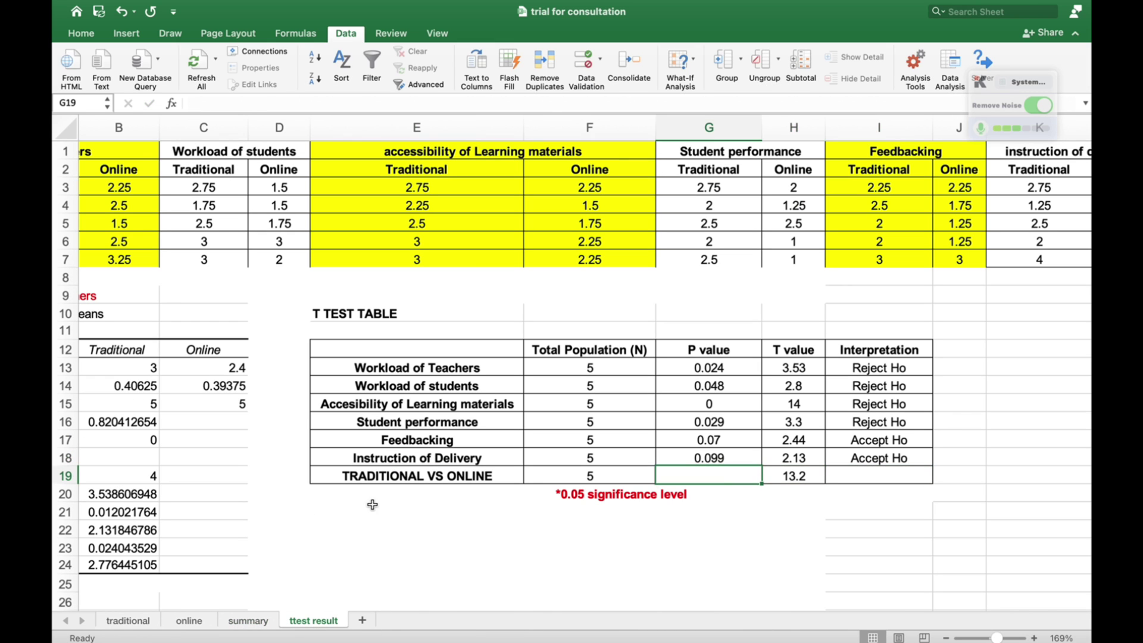
pyautogui.click(238, 622)
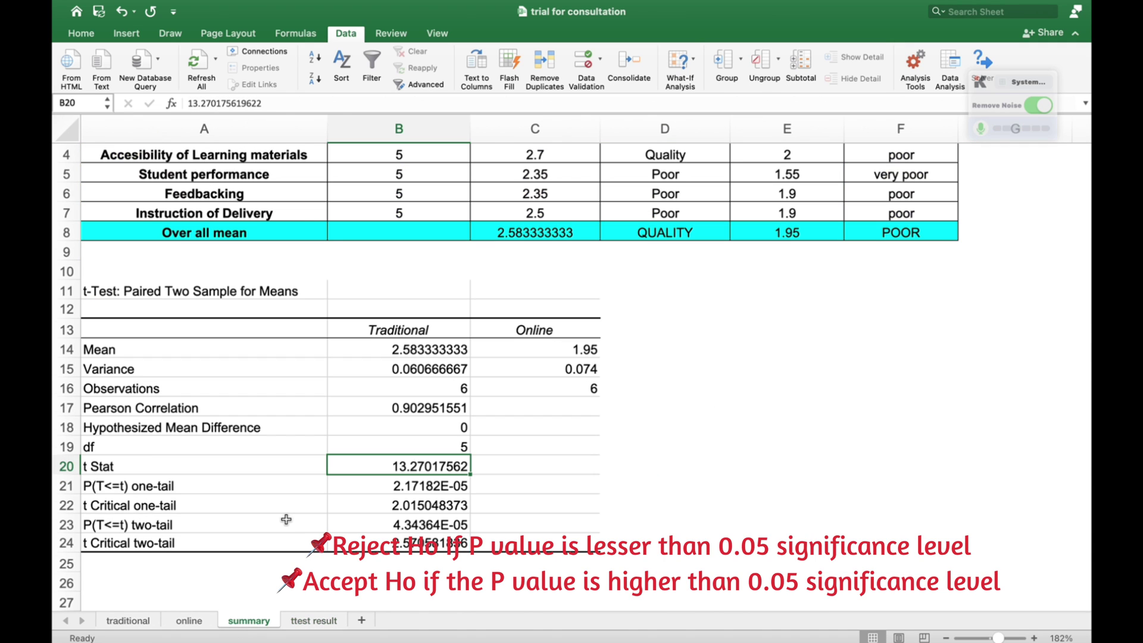
pyautogui.click(409, 524)
pyautogui.click(324, 621)
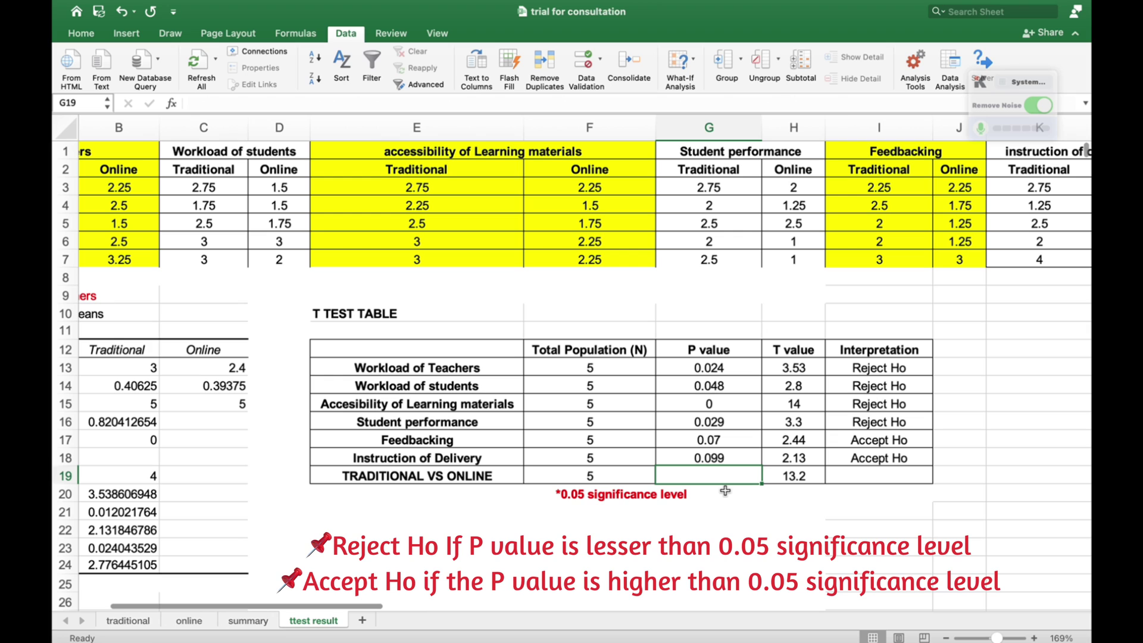
pyautogui.write('0.00')
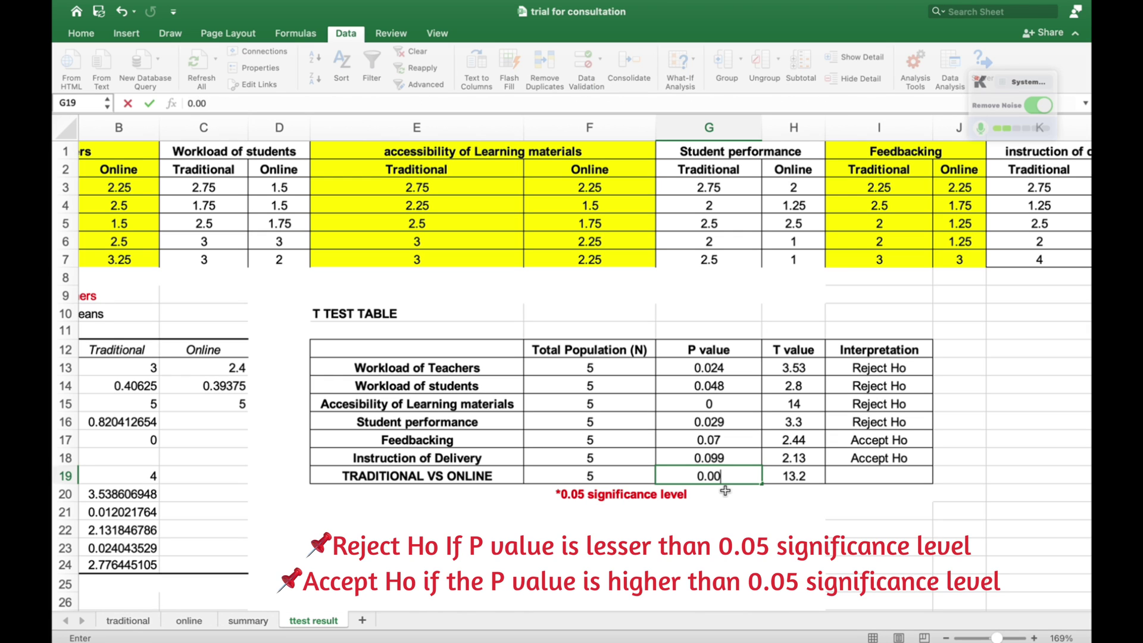
pyautogui.write('0043')
pyautogui.click(765, 538)
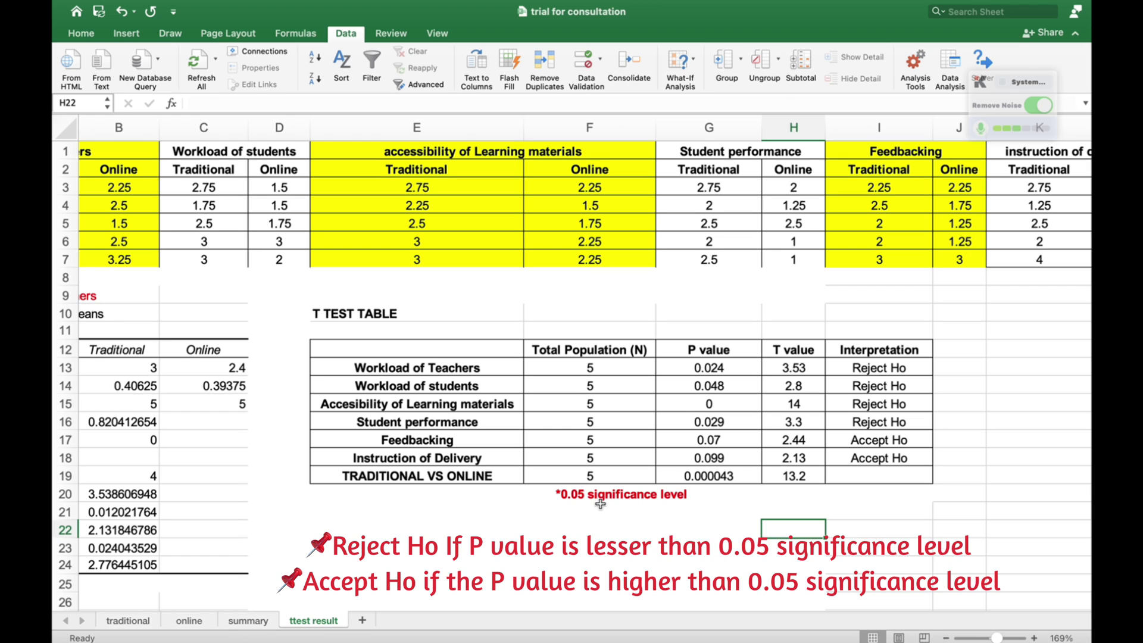
# Enter Reject Ho as the Interpretation for the TRADITIONAL VS ONLINE row.
pyautogui.click(880, 477)
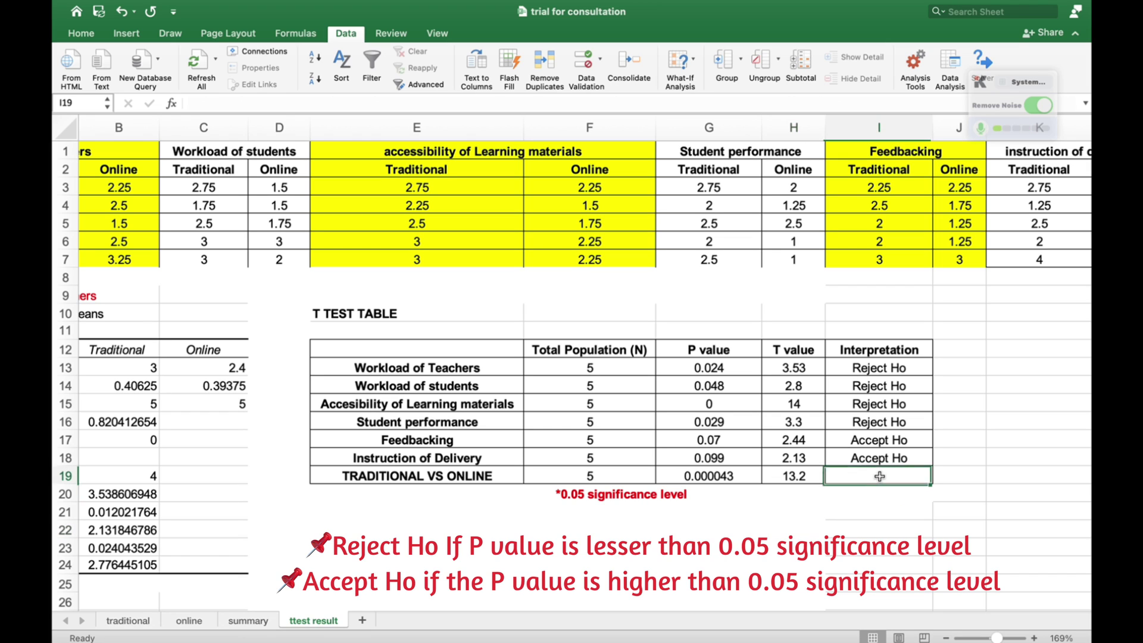
pyautogui.write('Reject Ho')
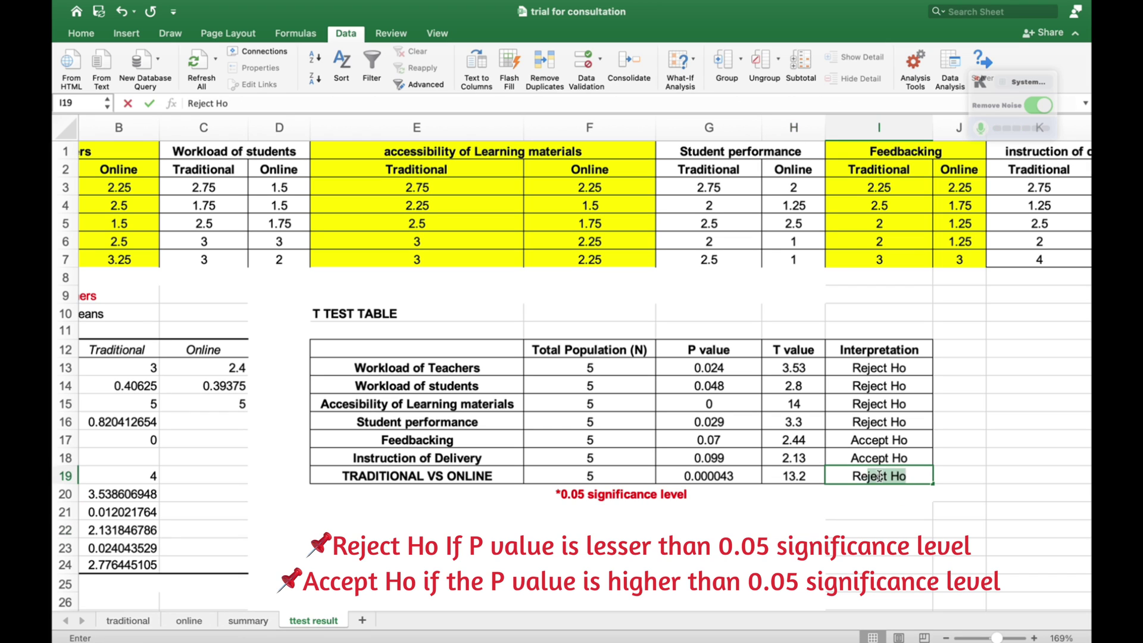
pyautogui.press('Return')
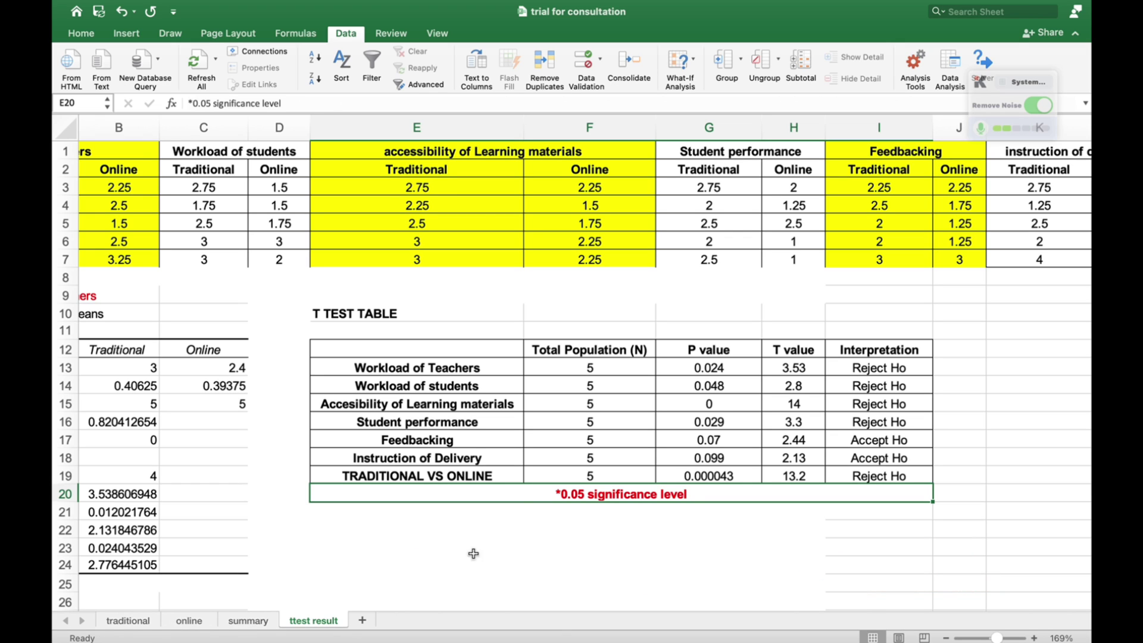
pyautogui.hscroll(-1, 578, 456)
pyautogui.hscroll(-3, 578, 456)
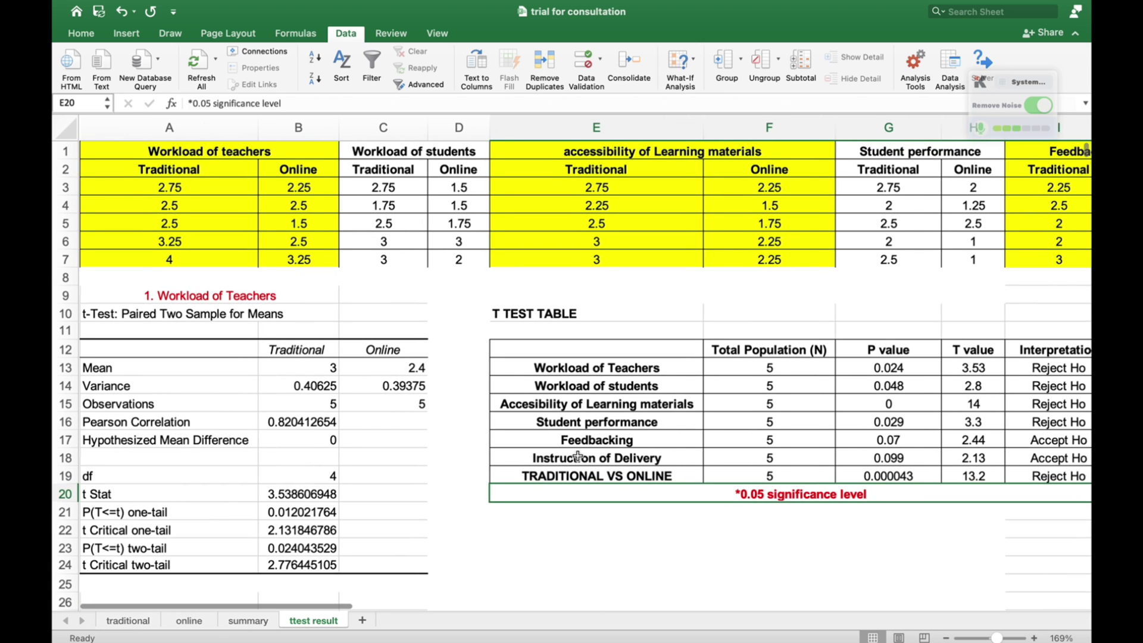